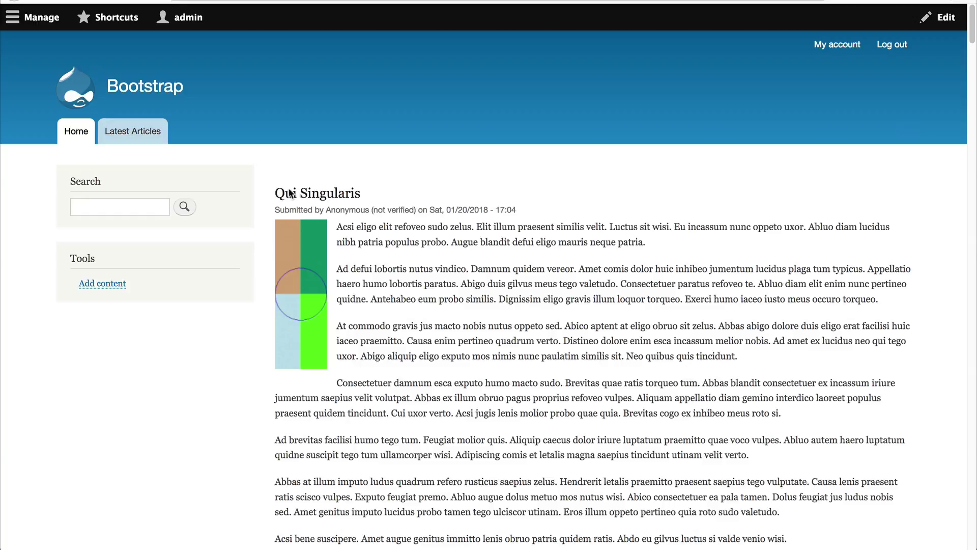
- Install the uninstalled Bootstrap 8.x-3.9 theme from the site's appearance page and set it as default
{"action": "mouse_move", "coordinate": [503, 268]}
{"action": "left_click", "coordinate": [37, 18]}
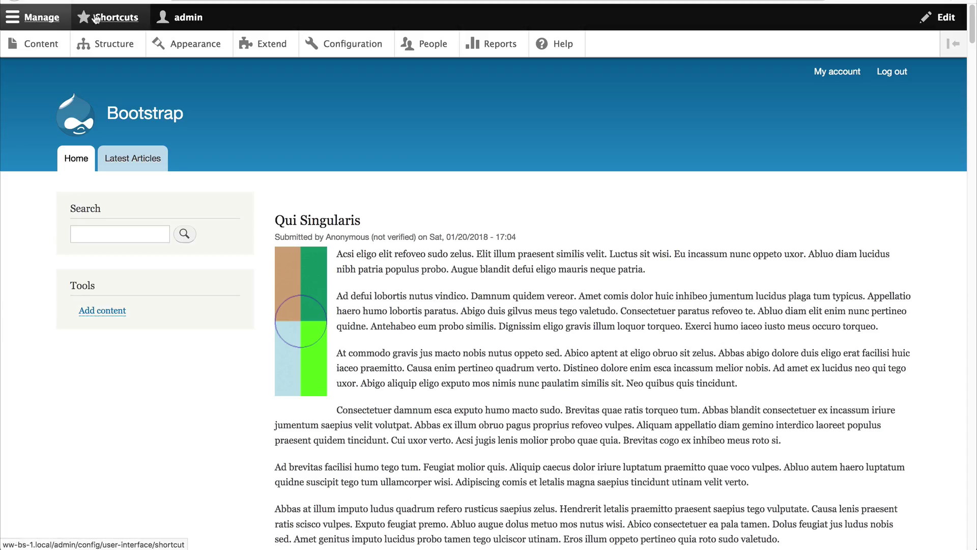
{"action": "left_click", "coordinate": [194, 51]}
{"action": "scroll", "coordinate": [259, 198], "scroll_direction": "down", "scroll_amount": 10}
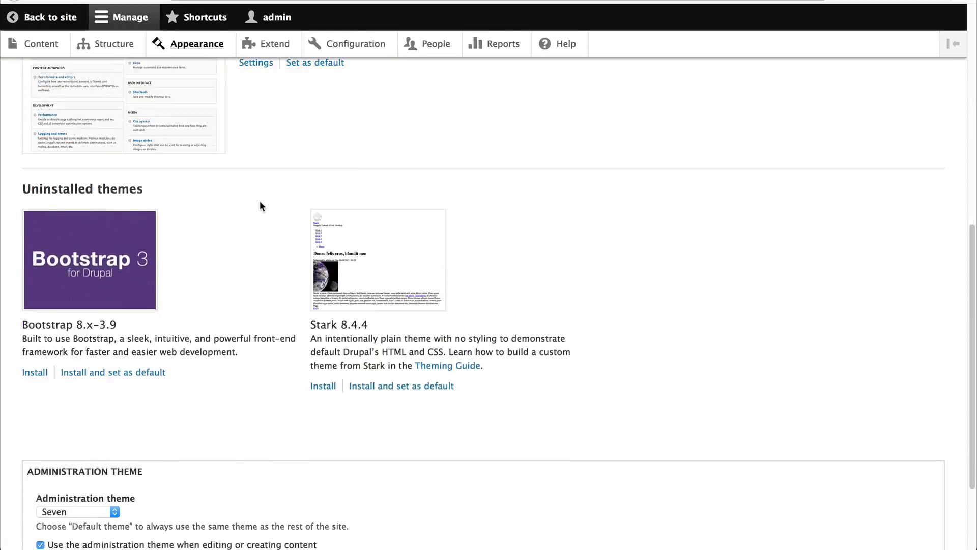
{"action": "scroll", "coordinate": [260, 204], "scroll_direction": "down", "scroll_amount": 3}
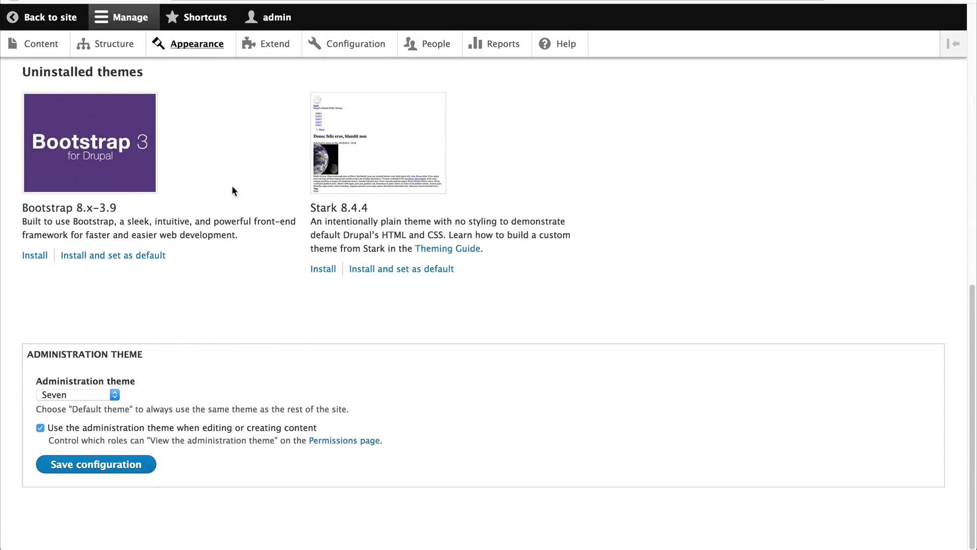
{"action": "left_click", "coordinate": [95, 261]}
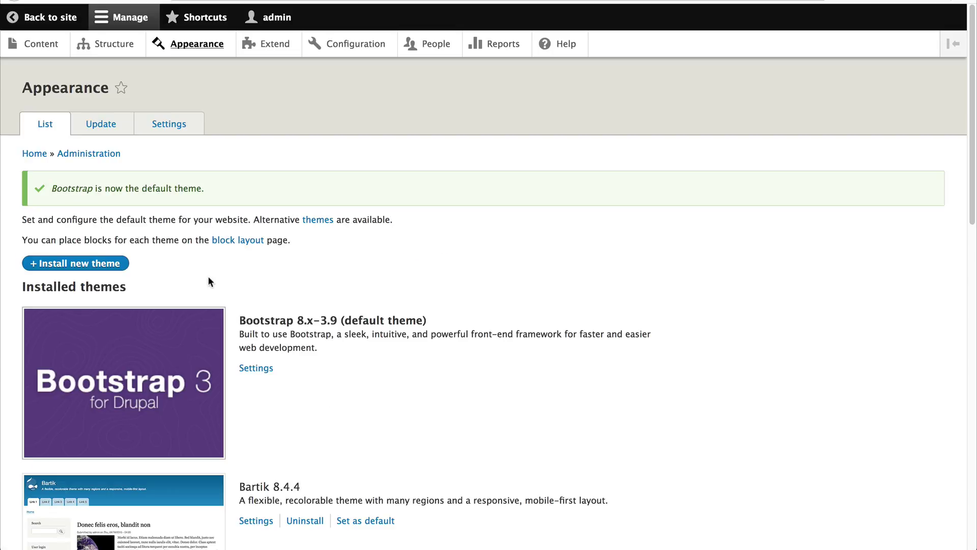
- Open the settings of the Bootstrap theme and review the Bootstrap Settings and Override Global Settings sections
{"action": "left_click", "coordinate": [256, 368]}
{"action": "scroll", "coordinate": [174, 249], "scroll_direction": "down", "scroll_amount": 2}
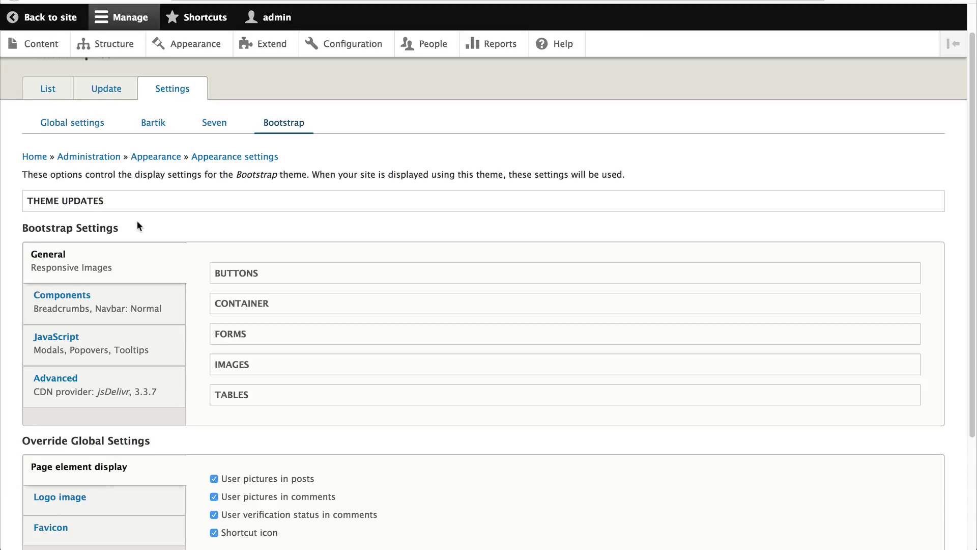
{"action": "scroll", "coordinate": [153, 226], "scroll_direction": "down", "scroll_amount": 5}
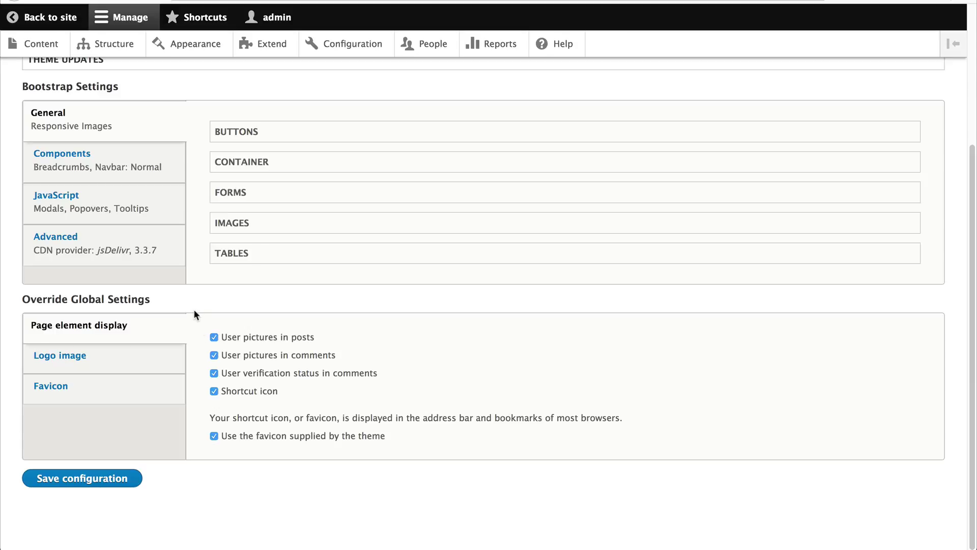
{"action": "scroll", "coordinate": [194, 309], "scroll_direction": "up", "scroll_amount": 3}
{"action": "scroll", "coordinate": [194, 308], "scroll_direction": "up", "scroll_amount": 3}
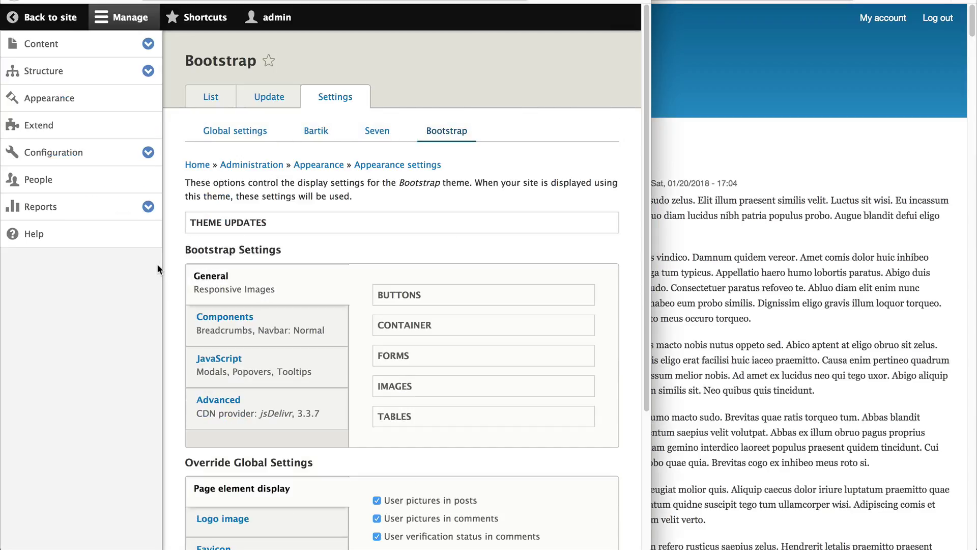
- Hide the administration menu beside the theme settings and reload the site's front page in the other window
{"action": "left_click", "coordinate": [144, 22]}
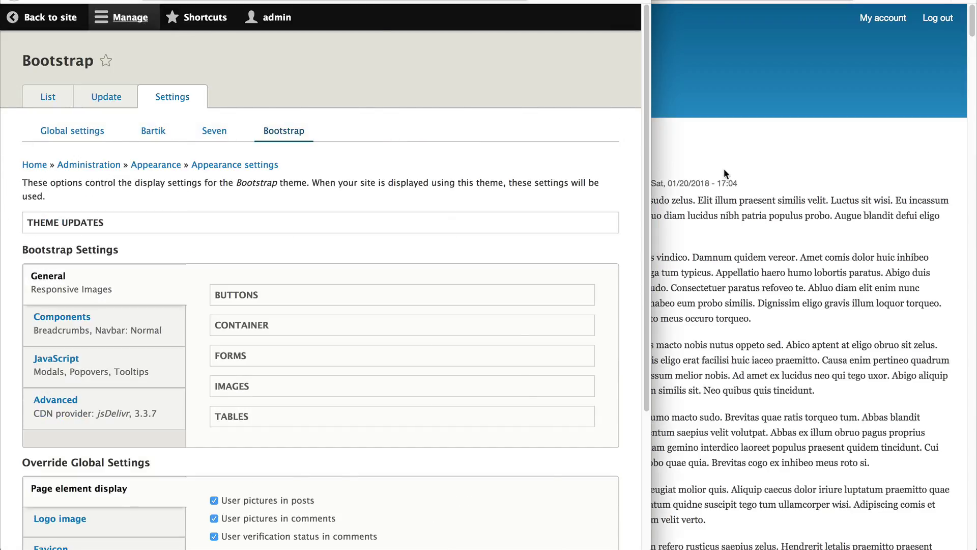
{"action": "left_click", "coordinate": [749, 151]}
{"action": "key", "text": "super+r"}
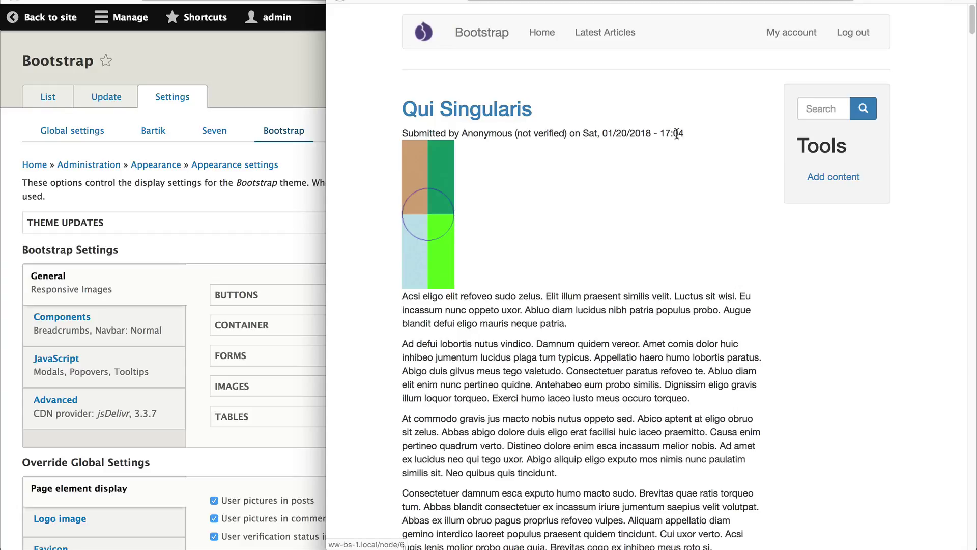
- Expand the Buttons group in the General settings of the Bootstrap theme to review its options
{"action": "scroll", "coordinate": [260, 252], "scroll_direction": "down", "scroll_amount": 1}
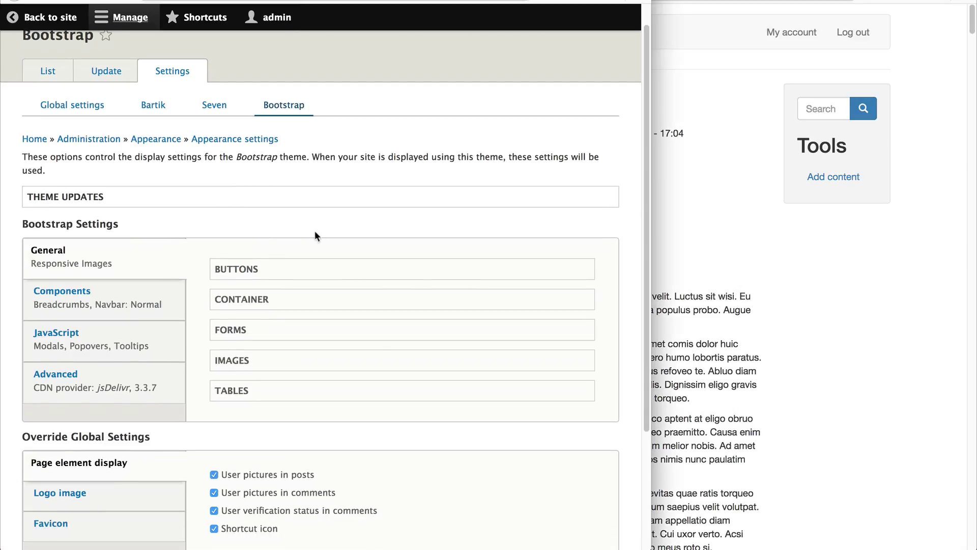
{"action": "left_click", "coordinate": [244, 277]}
{"action": "scroll", "coordinate": [332, 252], "scroll_direction": "down", "scroll_amount": 1}
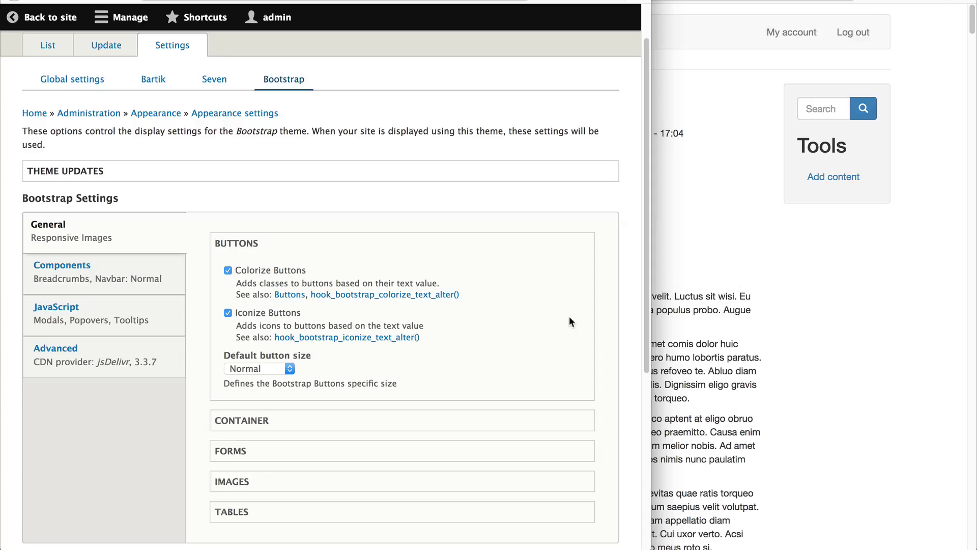
- Open the Qui Singularis article's edit form on the site and examine the buttons near its end
{"action": "left_click", "coordinate": [696, 261]}
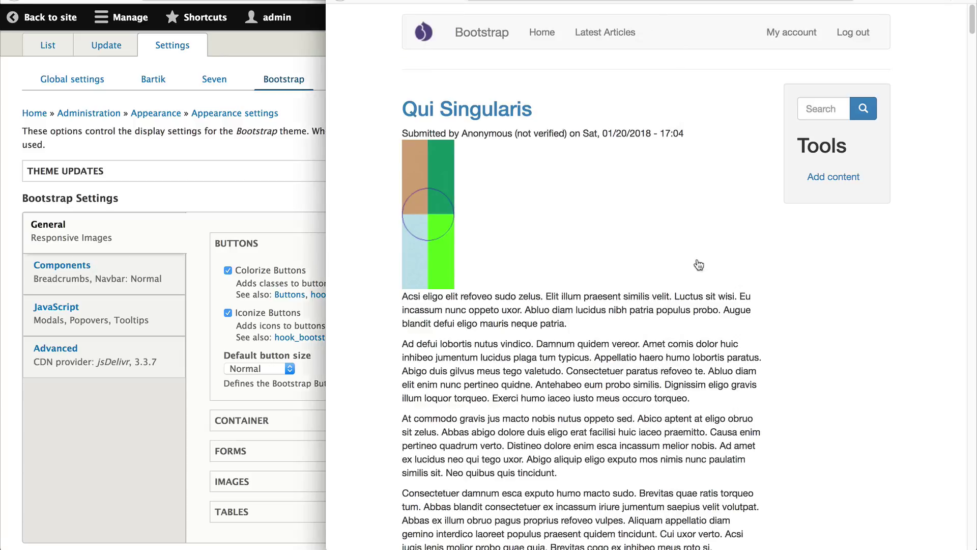
{"action": "left_click", "coordinate": [457, 113]}
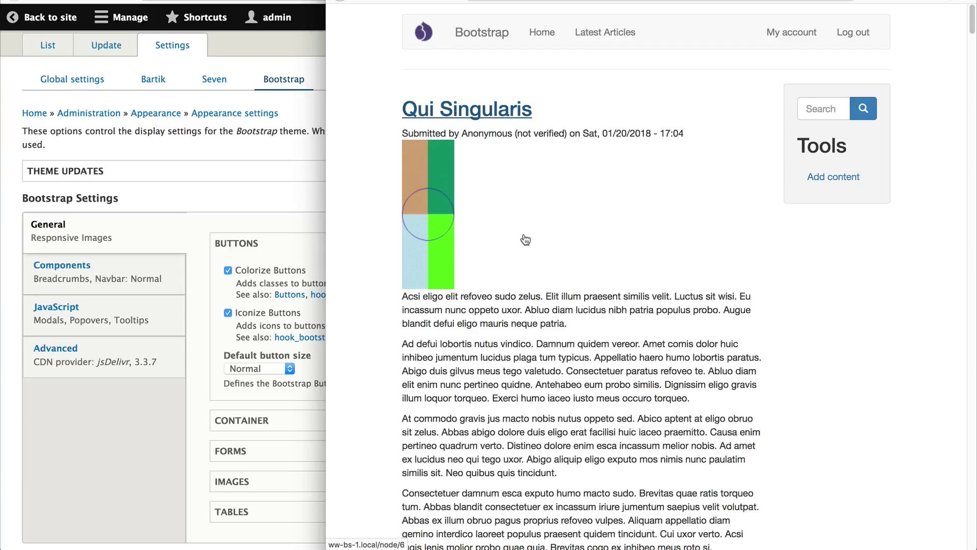
{"action": "scroll", "coordinate": [395, 237], "scroll_direction": "down", "scroll_amount": 15}
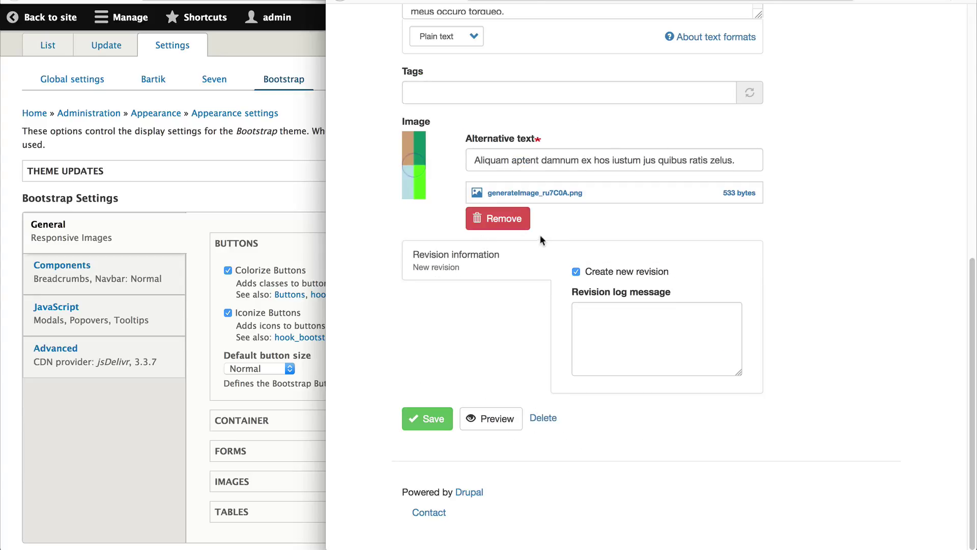
{"action": "left_click", "coordinate": [415, 425]}
- Open the Bootstrap Buttons documentation linked under Colorize Buttons and compare its button class options with the article form's buttons
{"action": "left_click", "coordinate": [288, 268]}
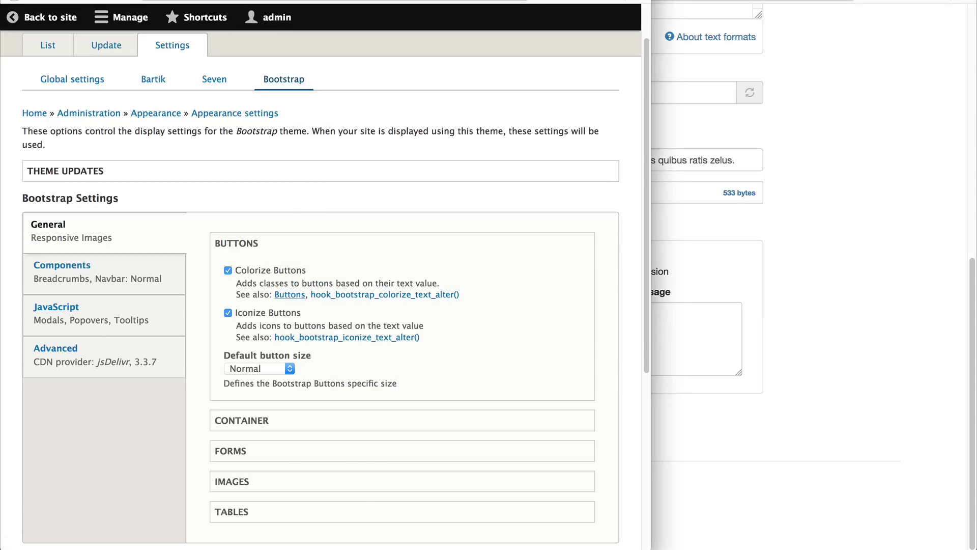
{"action": "left_click", "coordinate": [300, 0]}
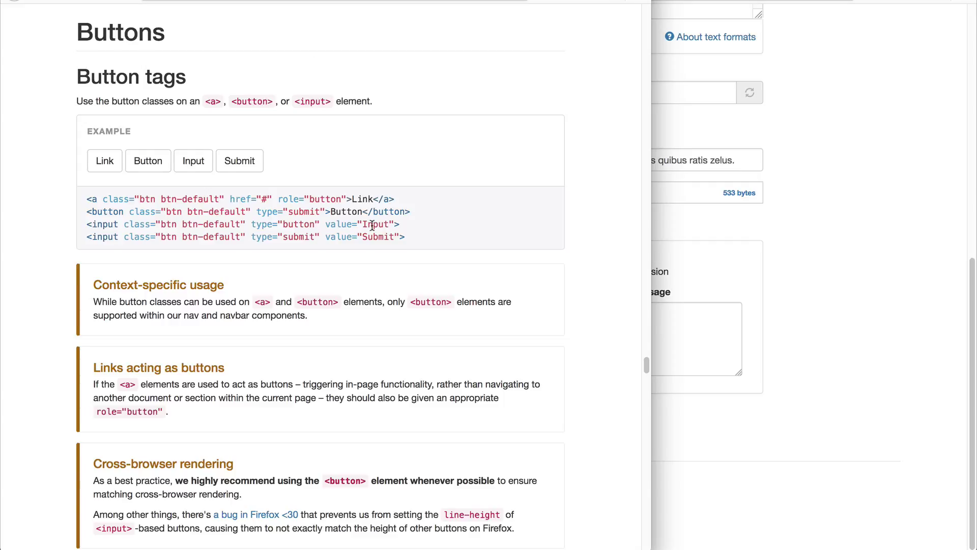
{"action": "scroll", "coordinate": [374, 224], "scroll_direction": "down", "scroll_amount": 6}
{"action": "scroll", "coordinate": [374, 220], "scroll_direction": "down", "scroll_amount": 1}
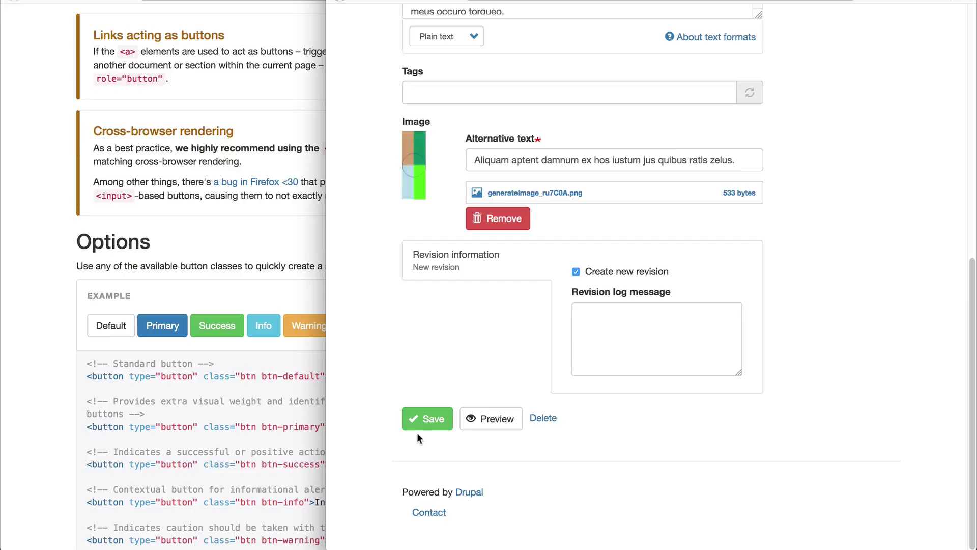
{"action": "left_click", "coordinate": [286, 274]}
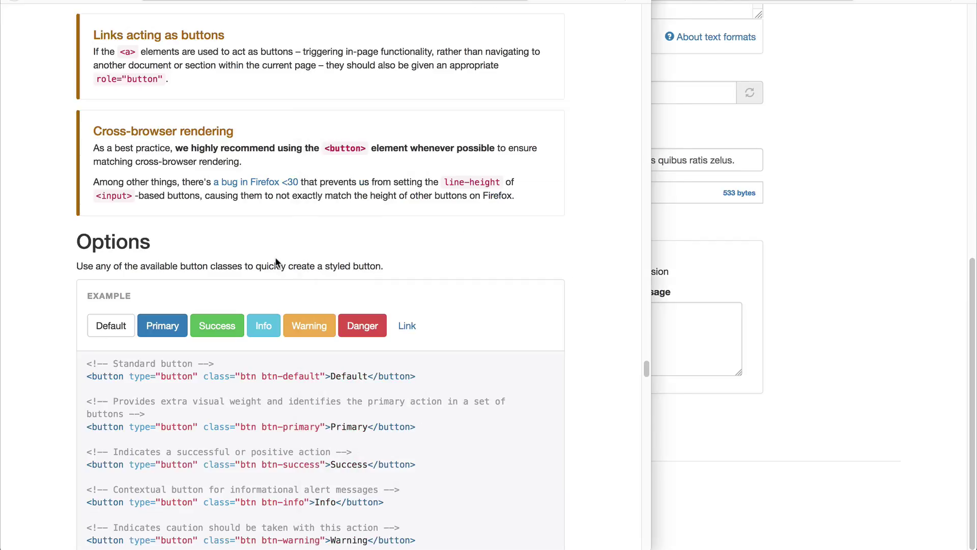
- Disable Colorize Buttons and Iconize Buttons in the Bootstrap theme settings and save the configuration
{"action": "left_click", "coordinate": [334, 2]}
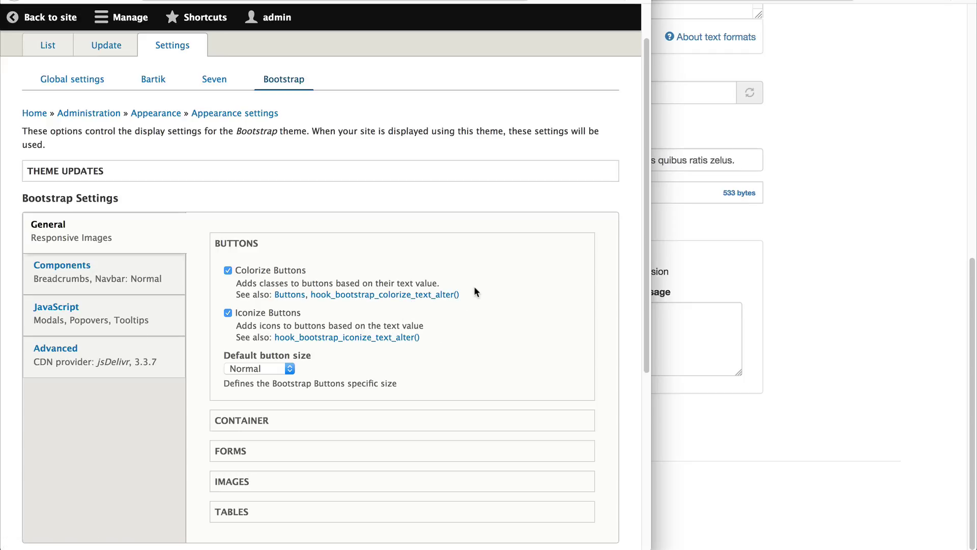
{"action": "left_click", "coordinate": [274, 274]}
{"action": "left_click", "coordinate": [271, 309]}
{"action": "scroll", "coordinate": [278, 281], "scroll_direction": "down", "scroll_amount": 5}
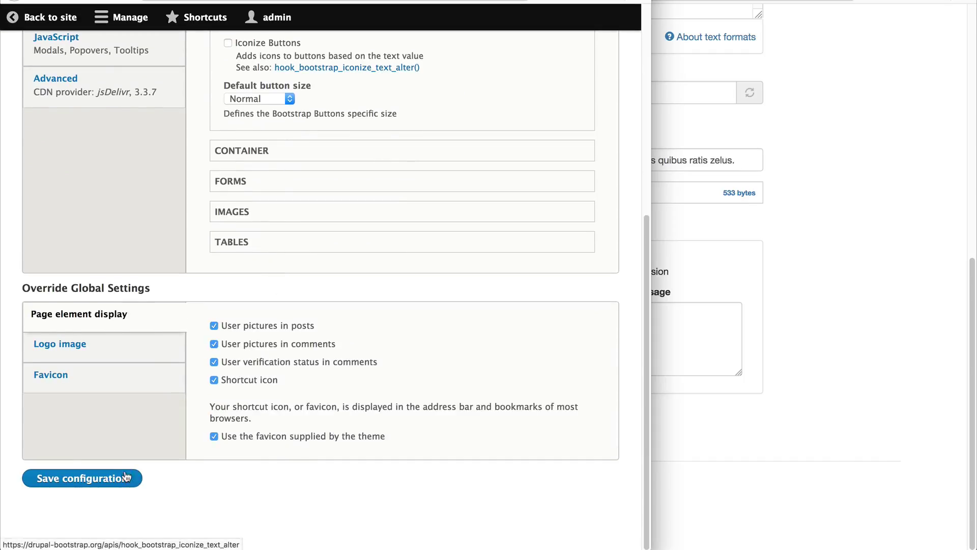
{"action": "left_click", "coordinate": [126, 476]}
- Reload the article's edit form to check how its buttons look, comparing them with the Buttons documentation
{"action": "left_click", "coordinate": [844, 408]}
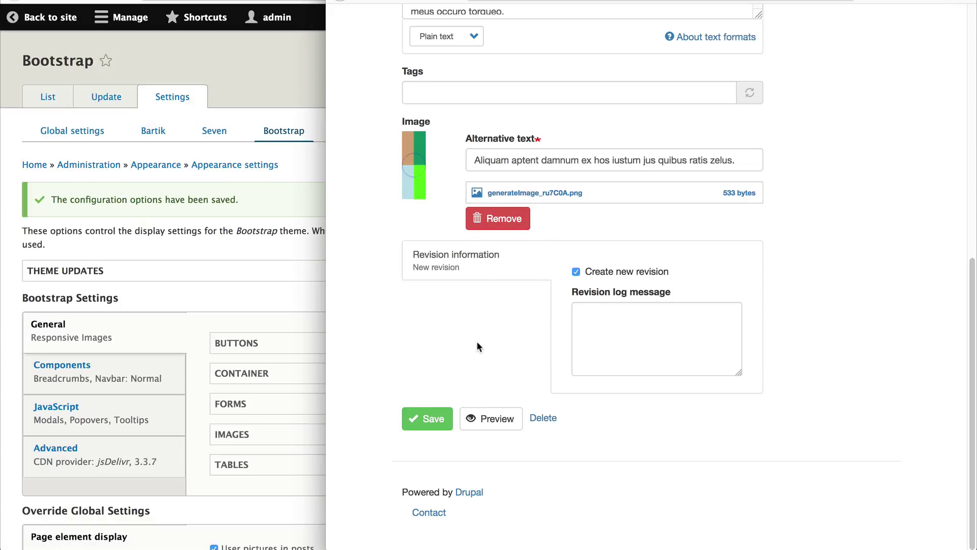
{"action": "key", "text": "super+r"}
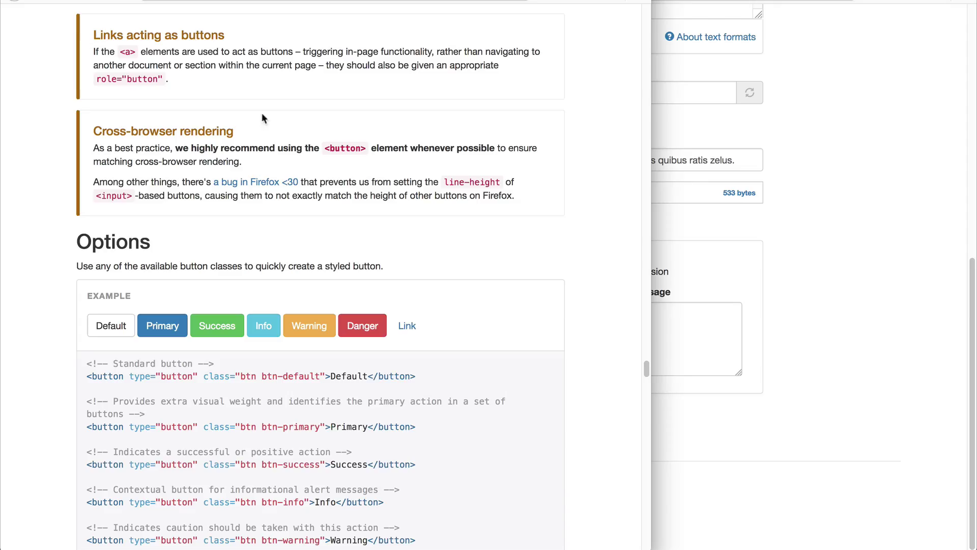
{"action": "left_click", "coordinate": [774, 463]}
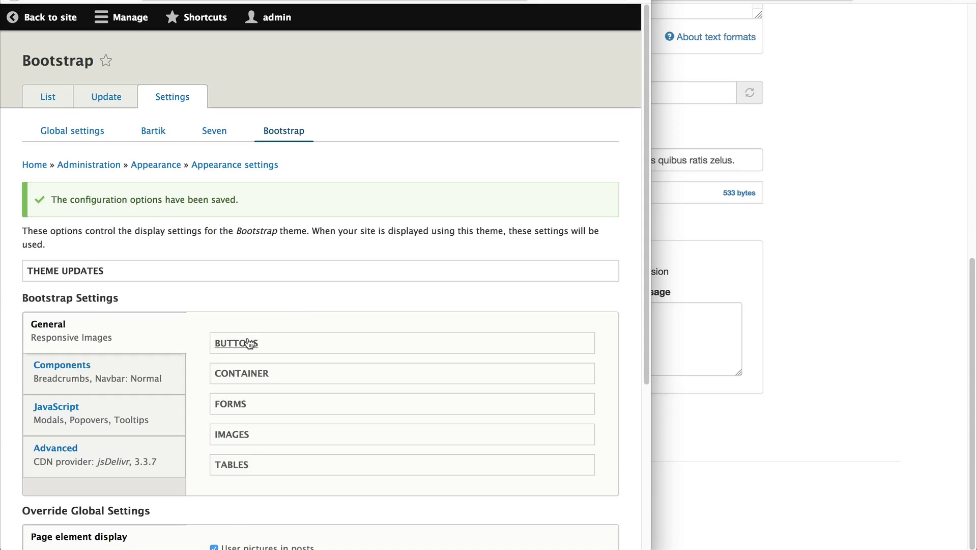
- Re-enable Colorize Buttons and Iconize Buttons in the theme settings, save the configuration, and check the article's edit form
{"action": "left_click", "coordinate": [250, 343]}
{"action": "left_click", "coordinate": [273, 410]}
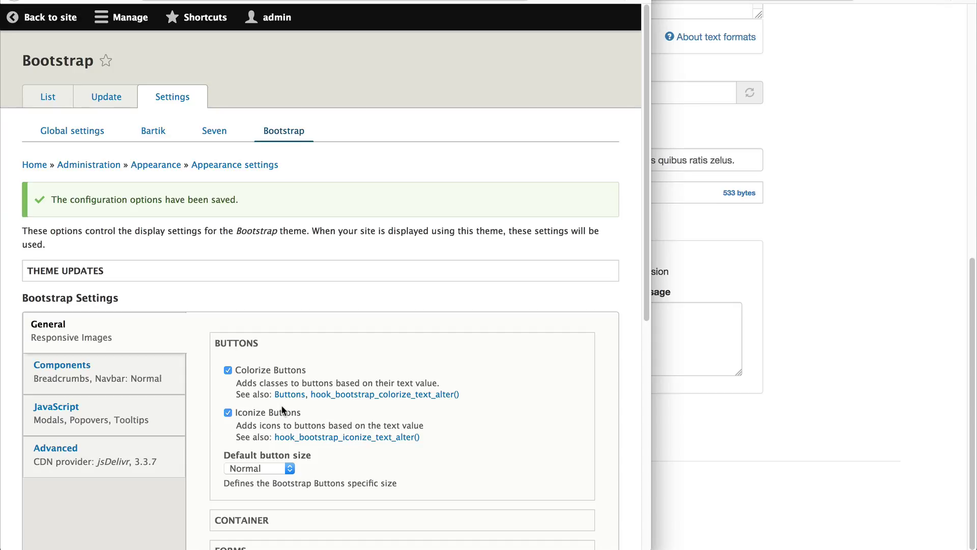
{"action": "scroll", "coordinate": [124, 497], "scroll_direction": "down", "scroll_amount": 6}
{"action": "scroll", "coordinate": [53, 518], "scroll_direction": "down", "scroll_amount": 1}
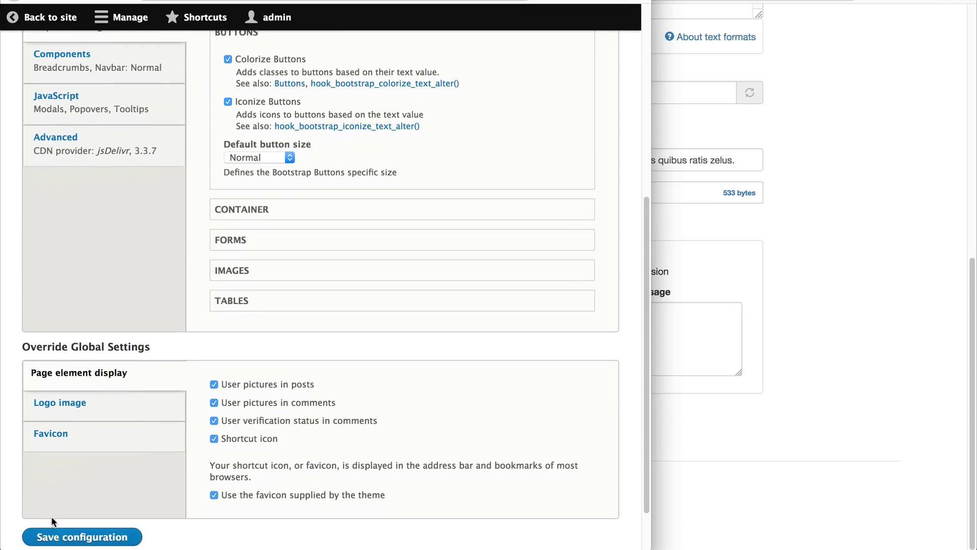
{"action": "left_click", "coordinate": [56, 536]}
{"action": "left_click", "coordinate": [895, 261]}
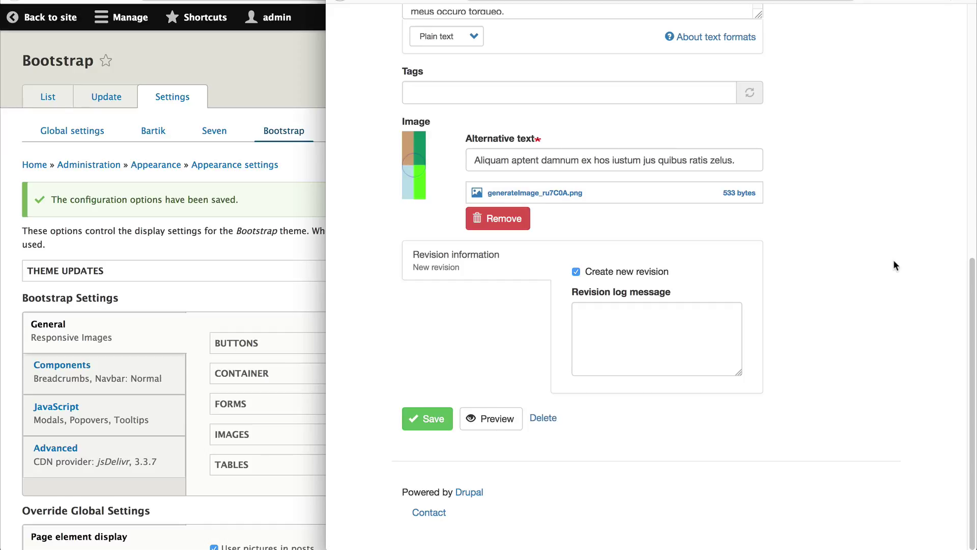
- Set the theme's default button size to Extra Small, save the configuration, and reload the article's edit form
{"action": "left_click", "coordinate": [224, 345]}
{"action": "left_click", "coordinate": [235, 342]}
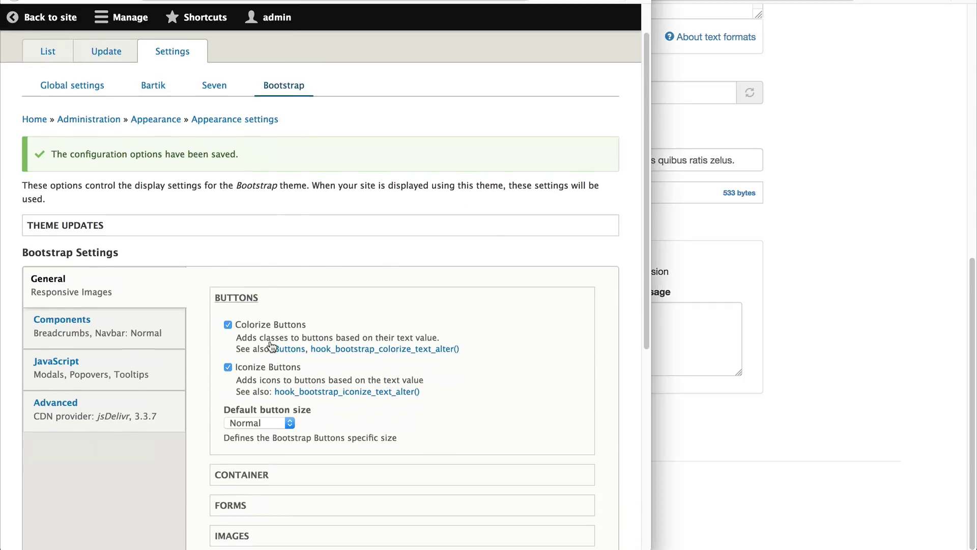
{"action": "scroll", "coordinate": [271, 347], "scroll_direction": "down", "scroll_amount": 3}
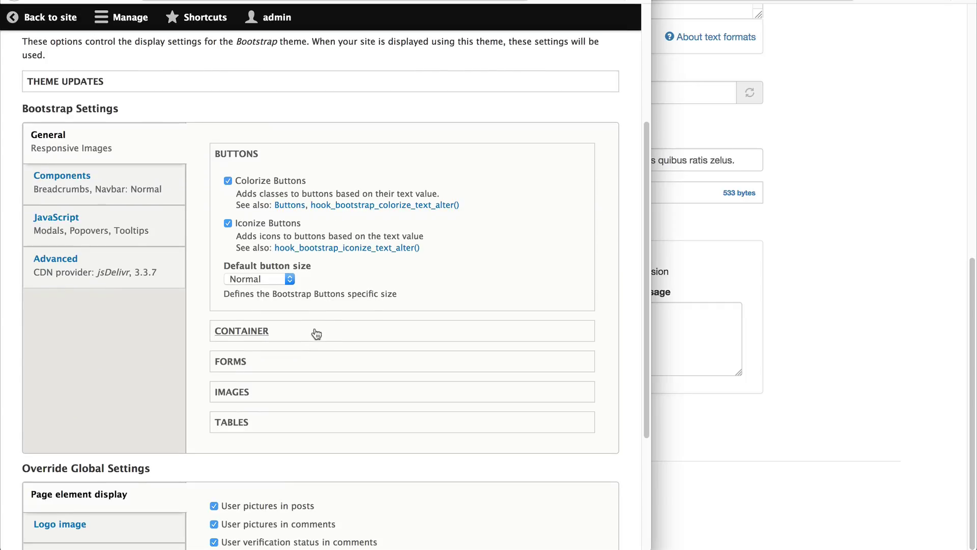
{"action": "left_click", "coordinate": [279, 278]}
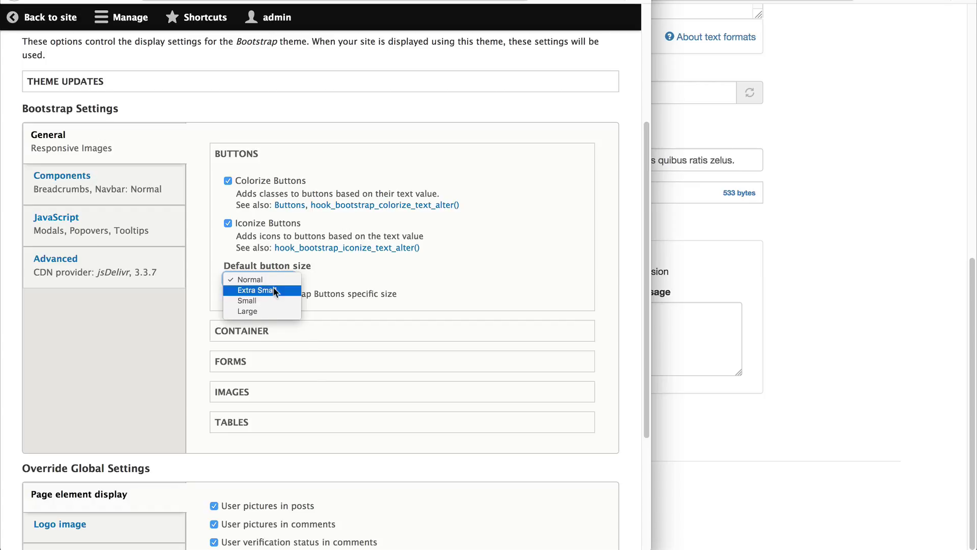
{"action": "left_click", "coordinate": [274, 291]}
{"action": "scroll", "coordinate": [111, 504], "scroll_direction": "down", "scroll_amount": 5}
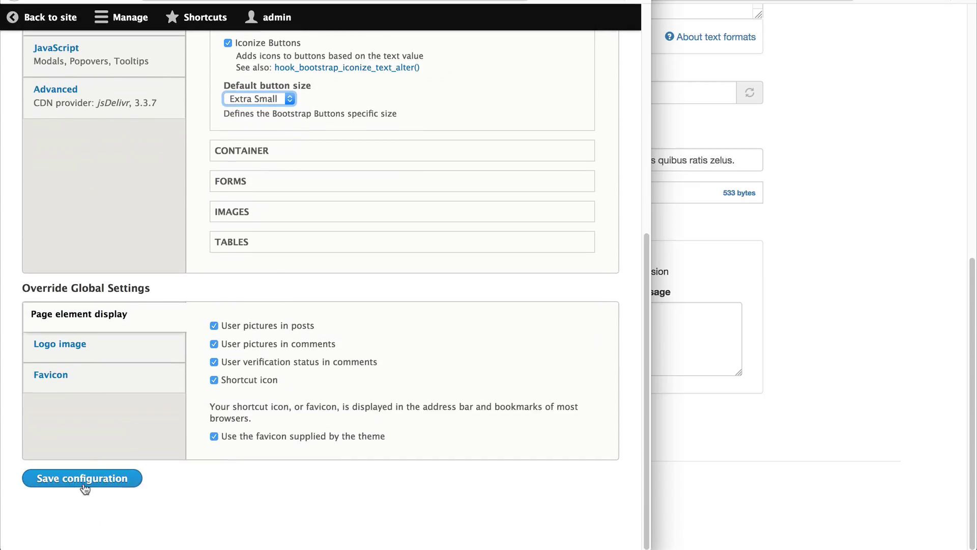
{"action": "left_click", "coordinate": [82, 485]}
{"action": "left_click", "coordinate": [837, 441]}
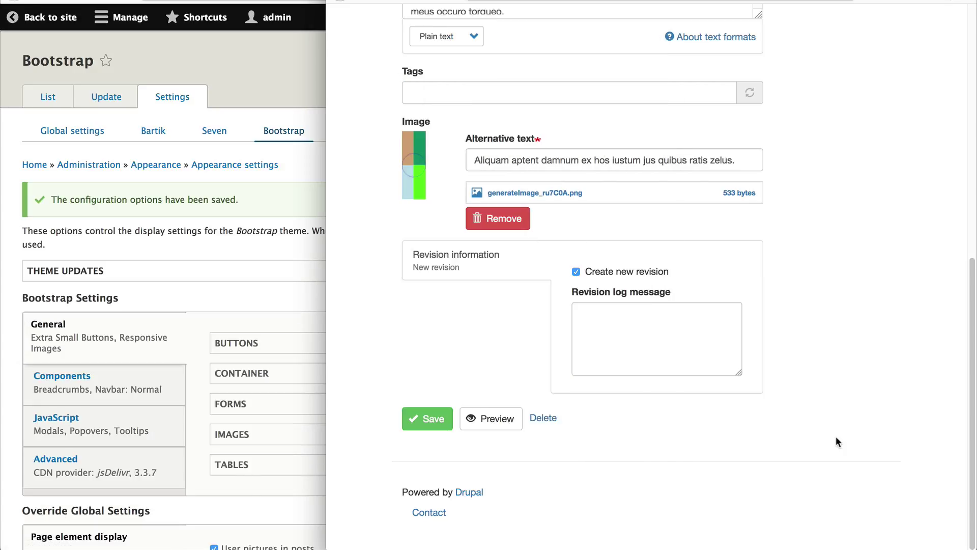
{"action": "key", "text": "super+r"}
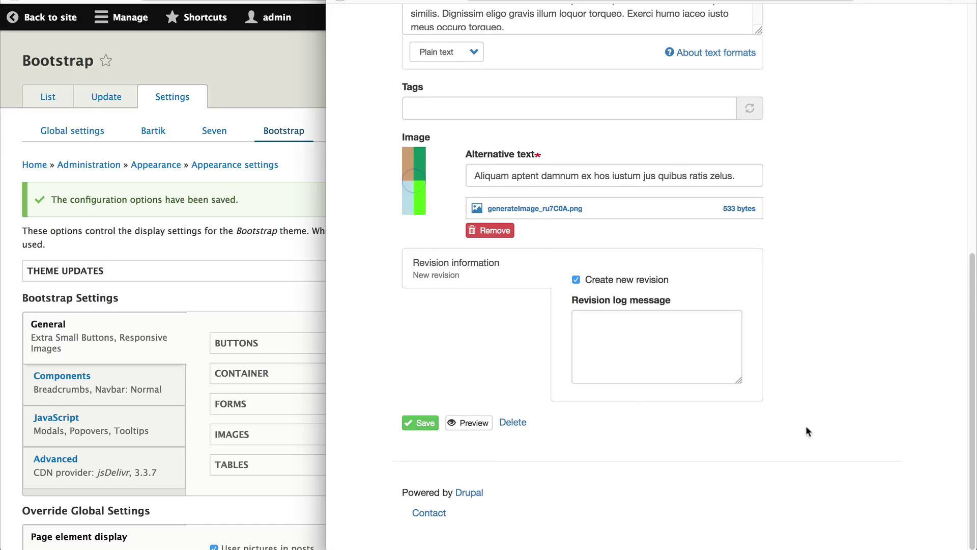
- Set the theme's default button size back to Normal in the Buttons settings and save the configuration
{"action": "left_click", "coordinate": [231, 346]}
{"action": "left_click", "coordinate": [276, 471]}
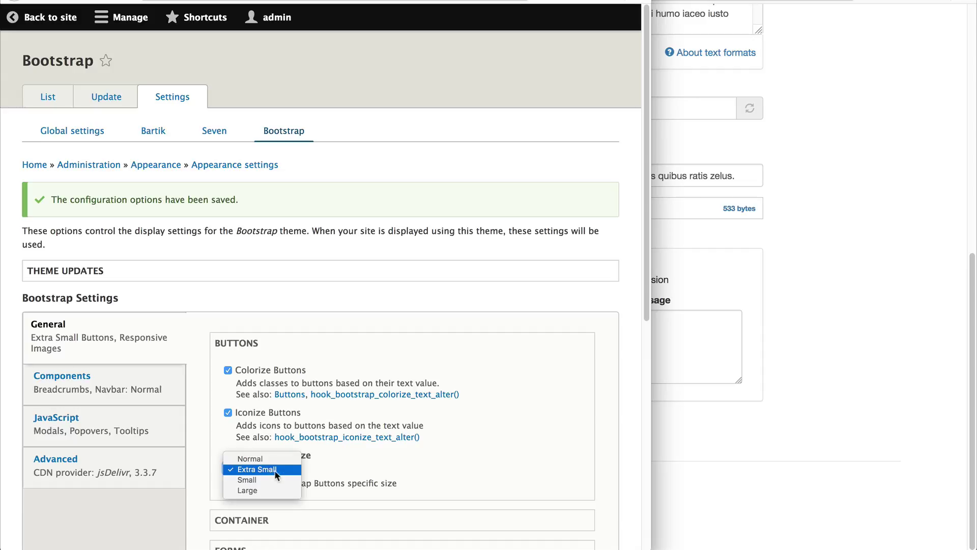
{"action": "left_click", "coordinate": [271, 458]}
{"action": "scroll", "coordinate": [468, 447], "scroll_direction": "down", "scroll_amount": 5}
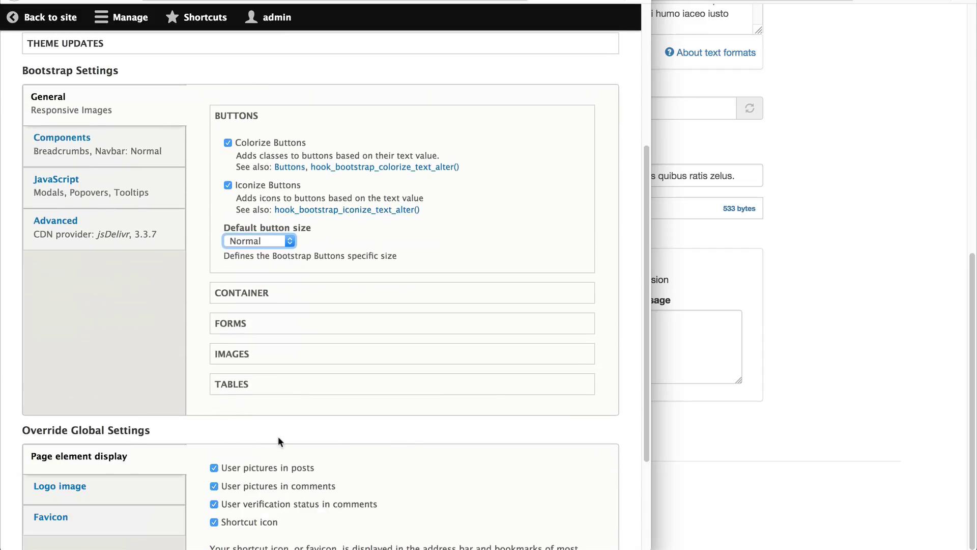
{"action": "left_click", "coordinate": [278, 243]}
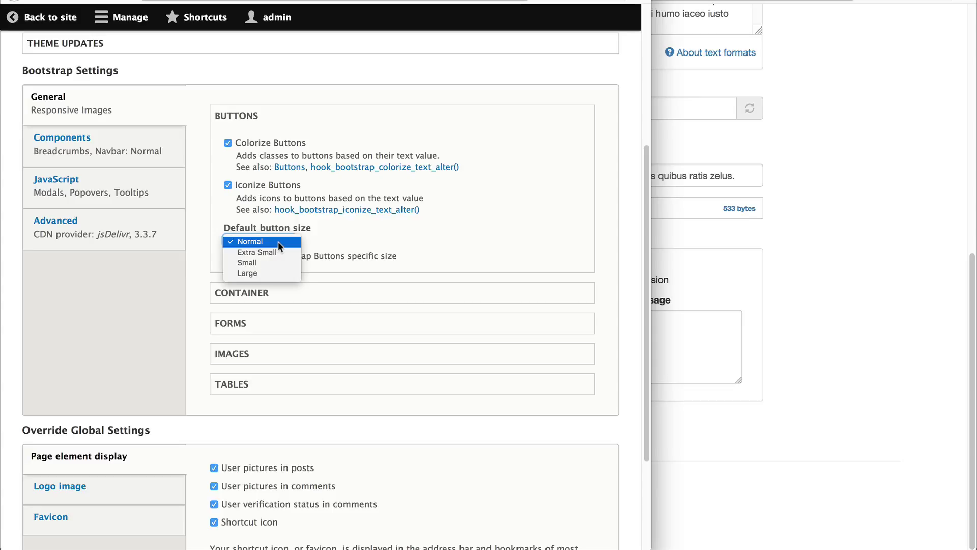
{"action": "left_click", "coordinate": [351, 232]}
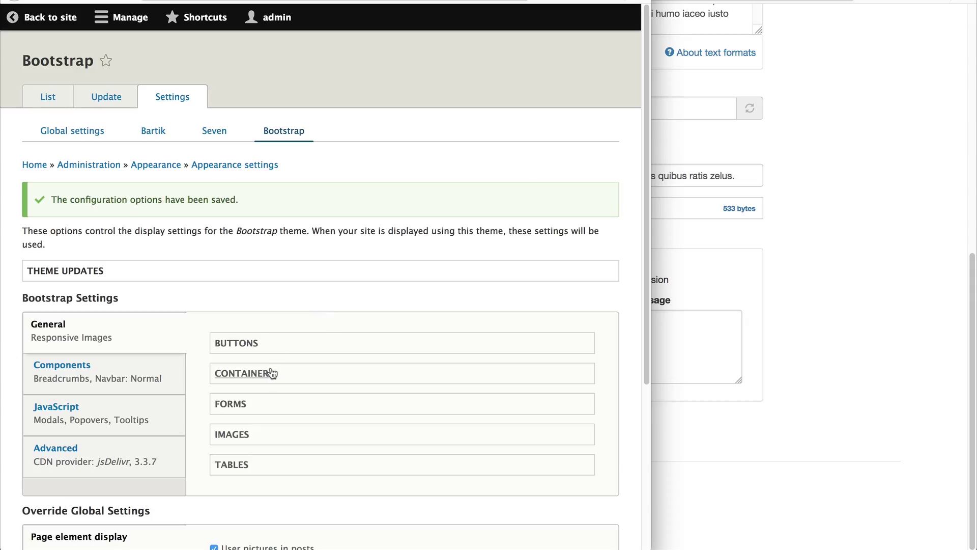
- Expand the Container settings, then open the site's front page in the other browser window and widen that window to judge the layout width
{"action": "left_click", "coordinate": [271, 373]}
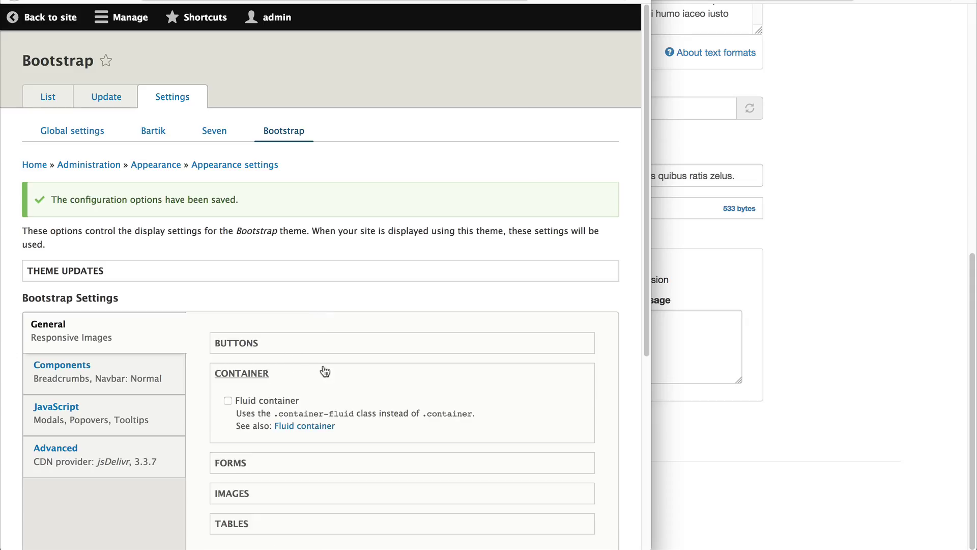
{"action": "scroll", "coordinate": [332, 364], "scroll_direction": "down", "scroll_amount": 3}
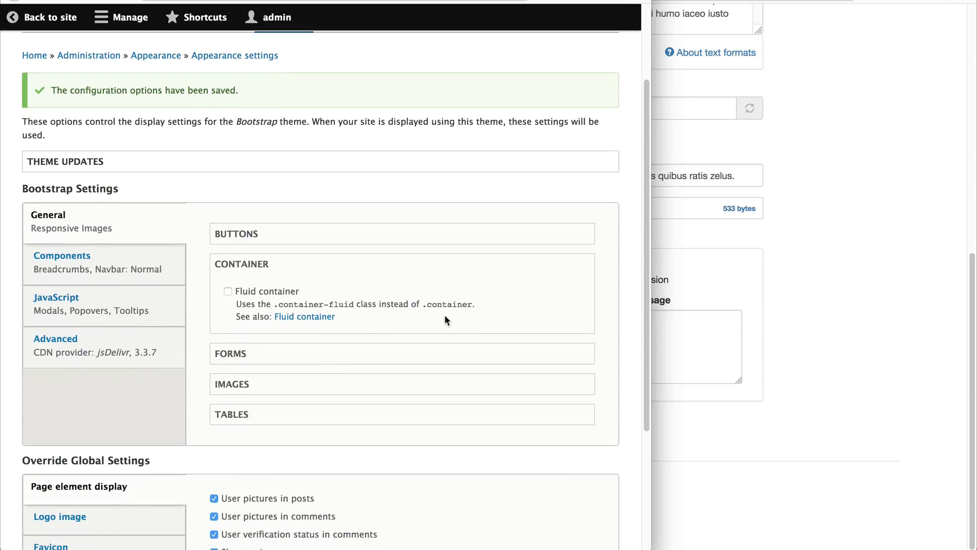
{"action": "left_click", "coordinate": [829, 295]}
{"action": "scroll", "coordinate": [339, 187], "scroll_direction": "up", "scroll_amount": 10}
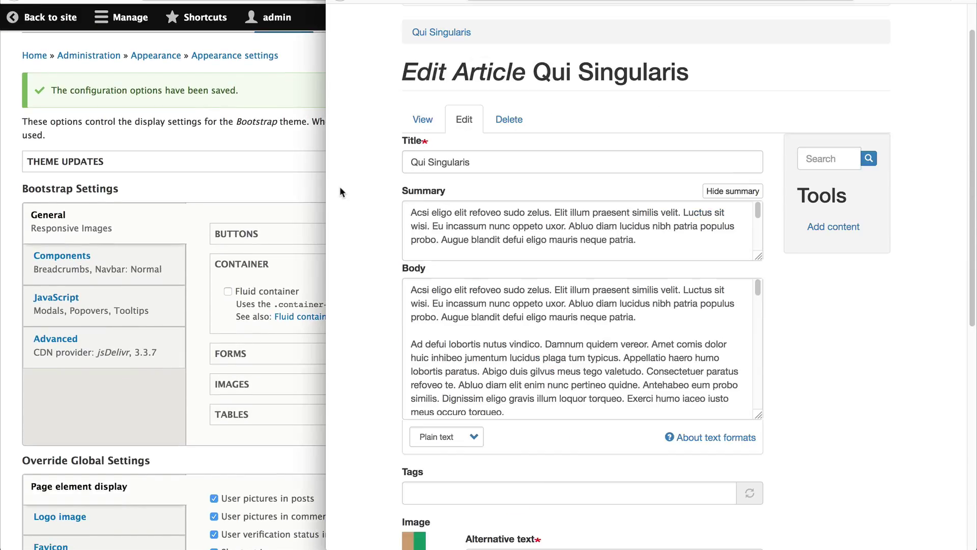
{"action": "left_click", "coordinate": [441, 75]}
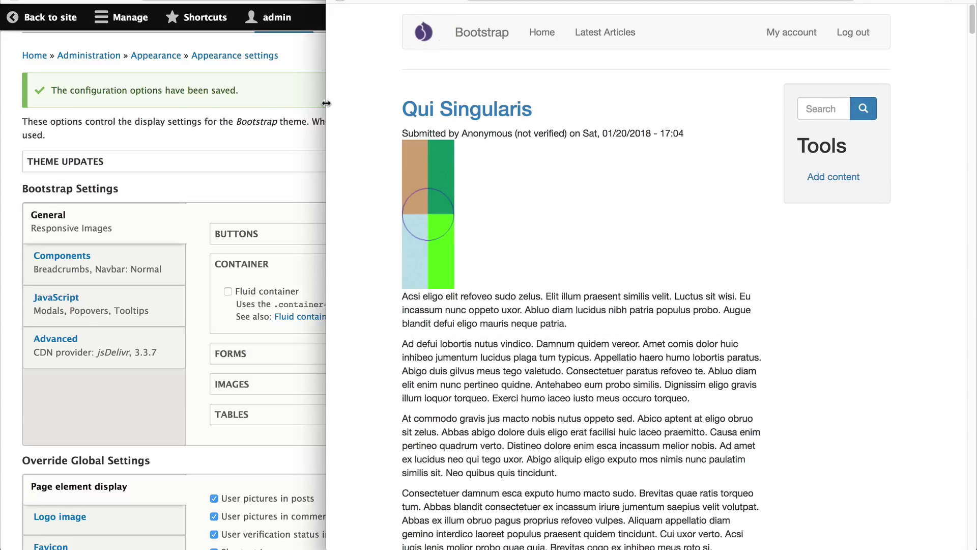
{"action": "left_click_drag", "start_coordinate": [324, 106], "coordinate": [24, 115]}
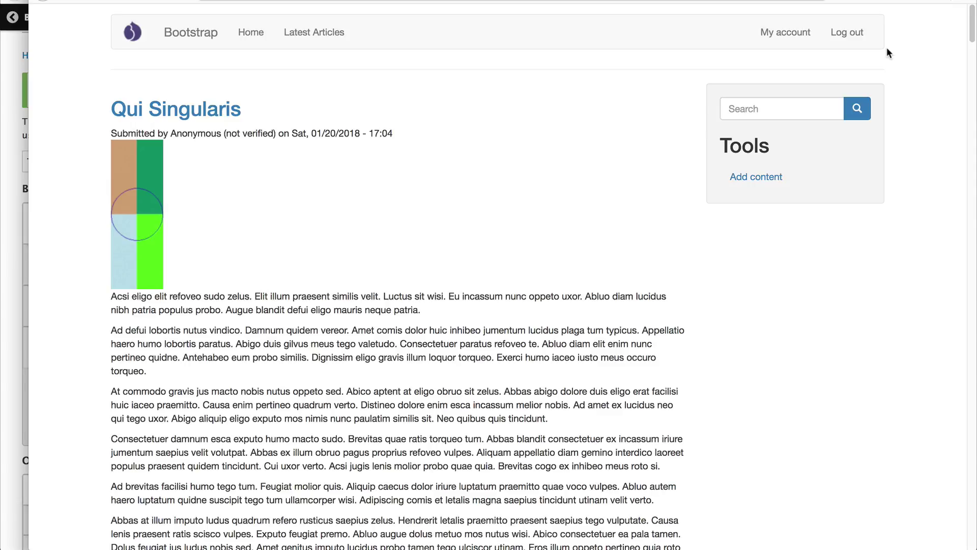
- Enable Fluid container in the theme settings, save the configuration, and reload the front page to check its width
{"action": "left_click", "coordinate": [18, 254]}
{"action": "left_click", "coordinate": [228, 291]}
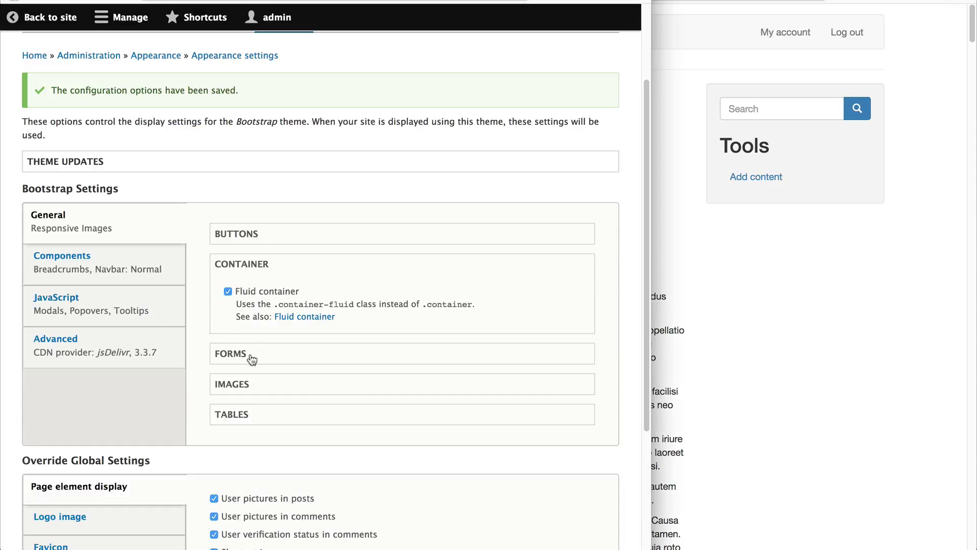
{"action": "scroll", "coordinate": [252, 359], "scroll_direction": "down", "scroll_amount": 4}
{"action": "left_click", "coordinate": [82, 478]}
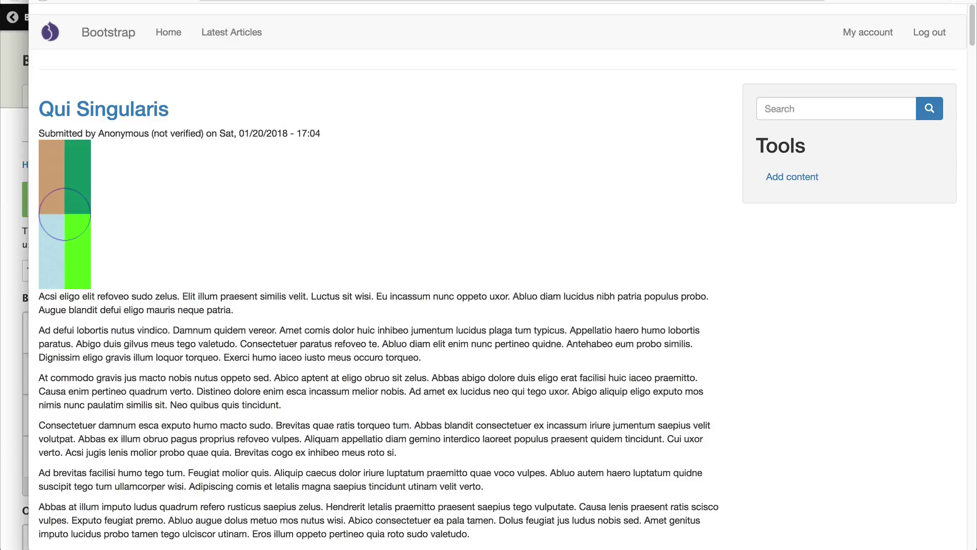
- Disable Fluid container in the Container settings, save the configuration, and reload the front page
{"action": "left_click", "coordinate": [7, 323]}
{"action": "left_click", "coordinate": [262, 375]}
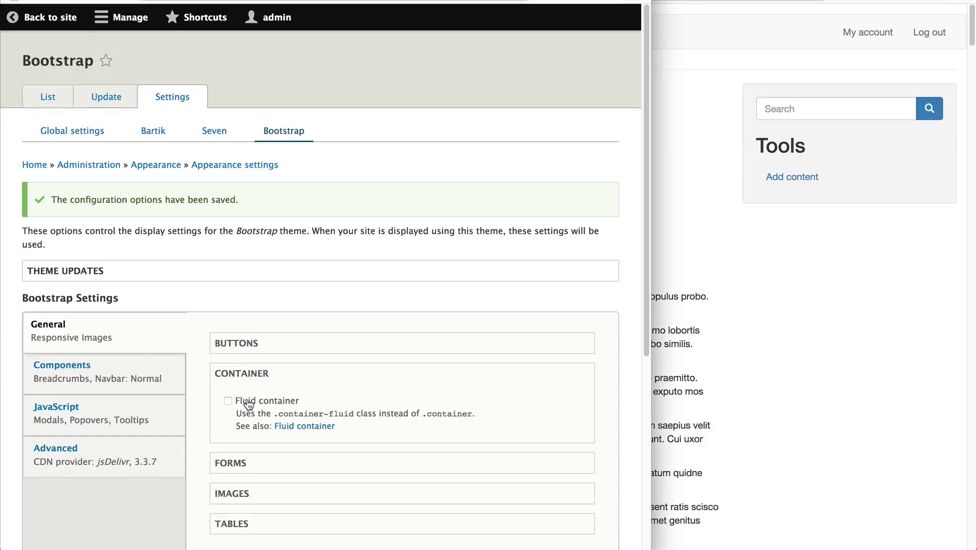
{"action": "scroll", "coordinate": [248, 405], "scroll_direction": "down", "scroll_amount": 6}
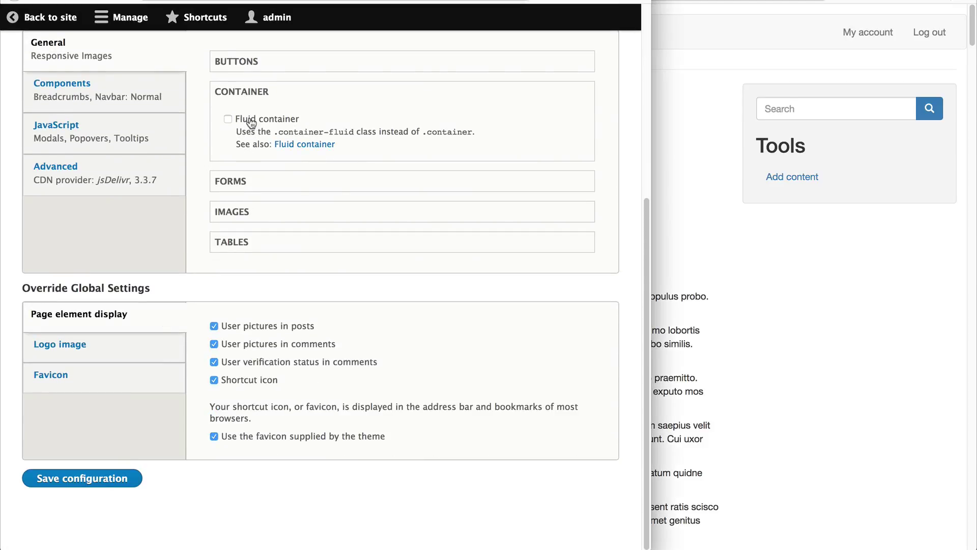
{"action": "left_click", "coordinate": [114, 478]}
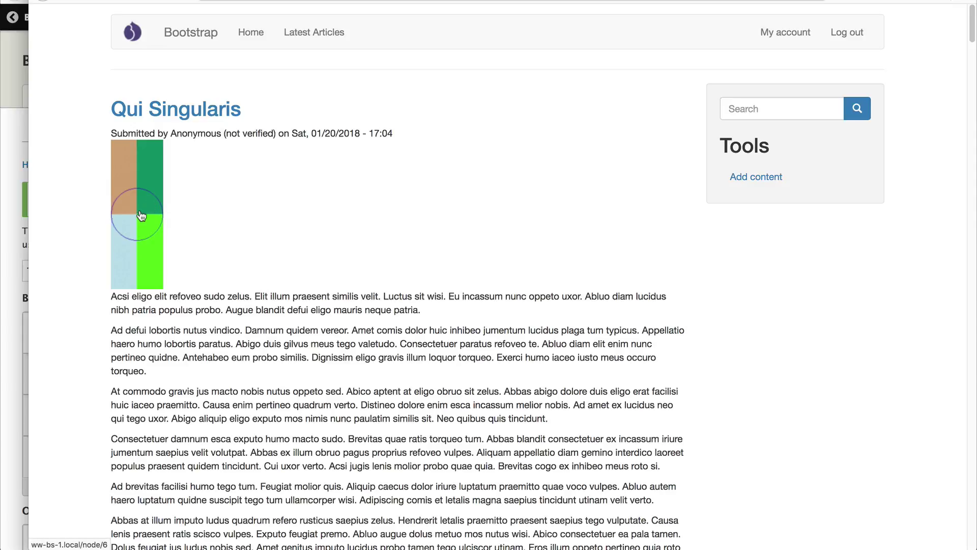
- Expand the Forms settings and review the error class and smart form description options
{"action": "left_click", "coordinate": [22, 244]}
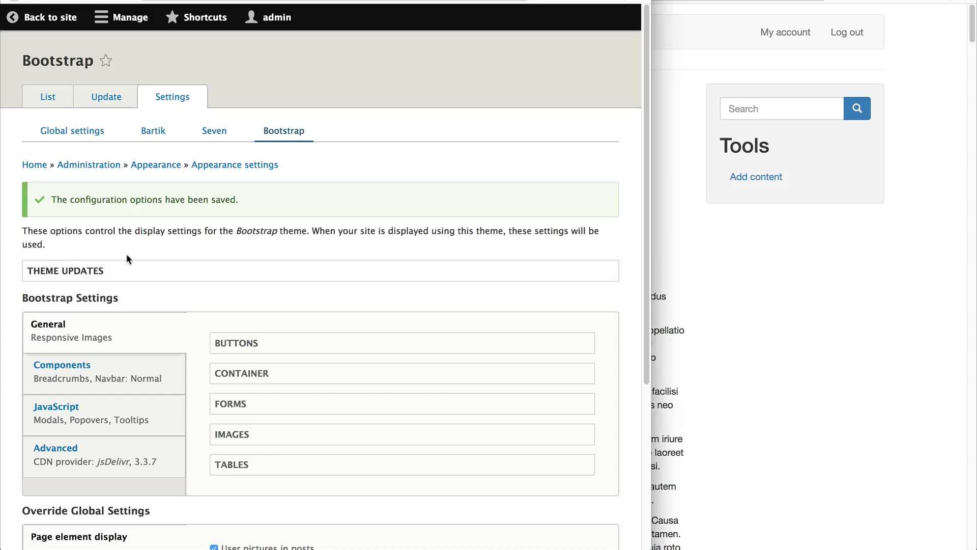
{"action": "left_click", "coordinate": [263, 402]}
{"action": "scroll", "coordinate": [429, 333], "scroll_direction": "down", "scroll_amount": 4}
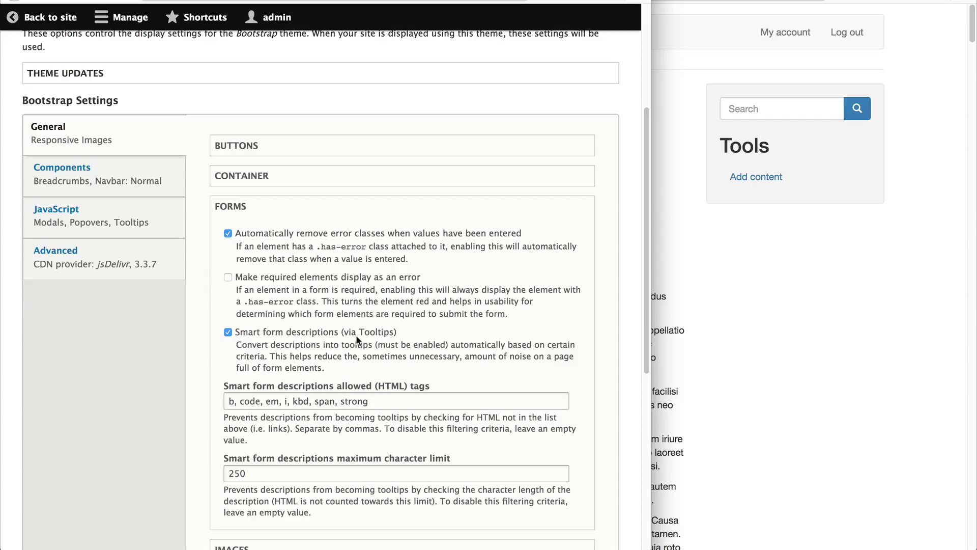
- Open the Qui Singularis article's edit form and check the description tooltips on its Summary and Tags fields
{"action": "left_click", "coordinate": [703, 319]}
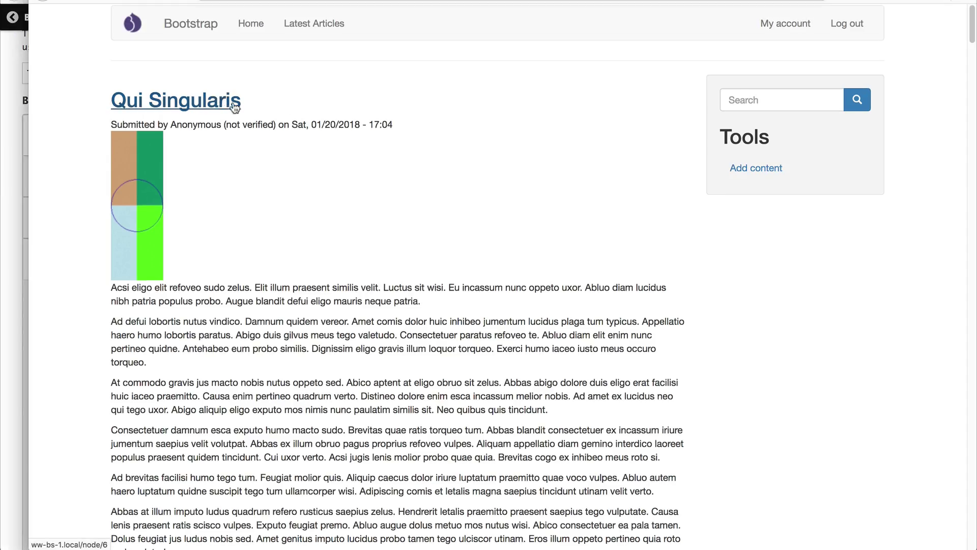
{"action": "left_click", "coordinate": [216, 106]}
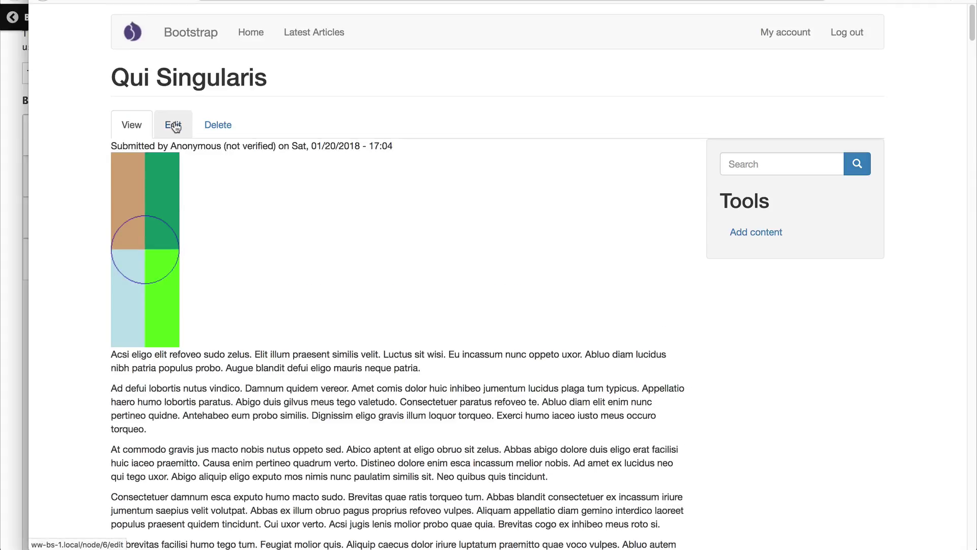
{"action": "left_click", "coordinate": [172, 125]}
{"action": "scroll", "coordinate": [389, 180], "scroll_direction": "down", "scroll_amount": 3}
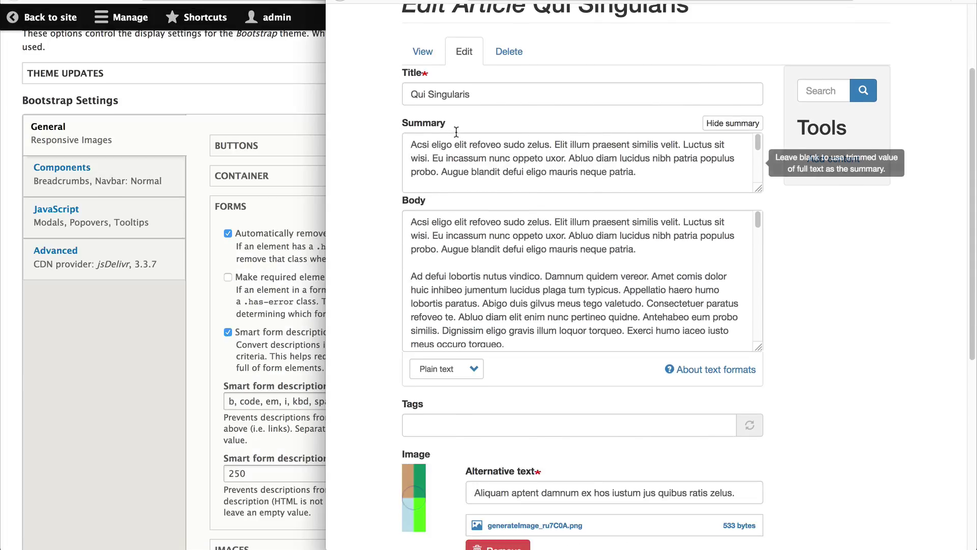
{"action": "left_click", "coordinate": [475, 96]}
{"action": "left_click", "coordinate": [528, 158]}
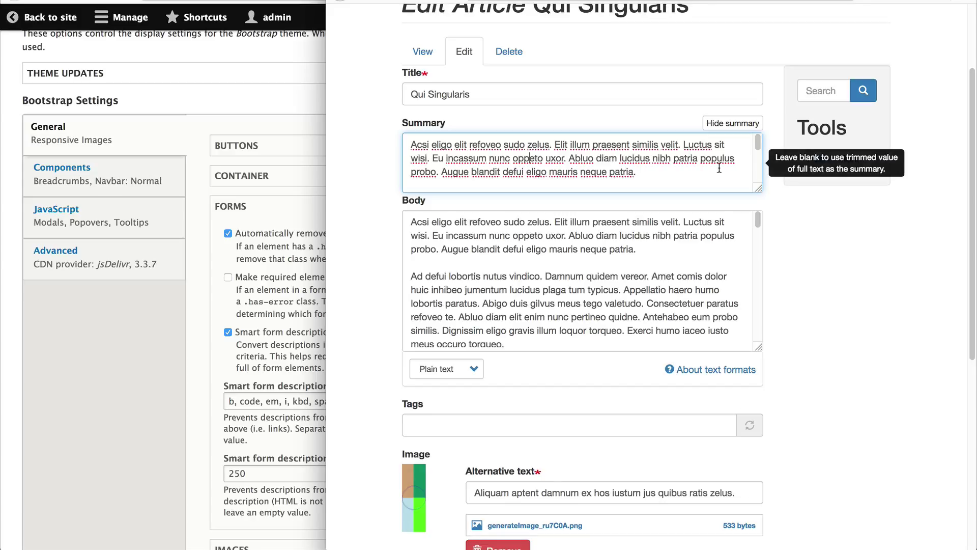
{"action": "scroll", "coordinate": [712, 168], "scroll_direction": "down", "scroll_amount": 3}
{"action": "scroll", "coordinate": [434, 263], "scroll_direction": "down", "scroll_amount": 5}
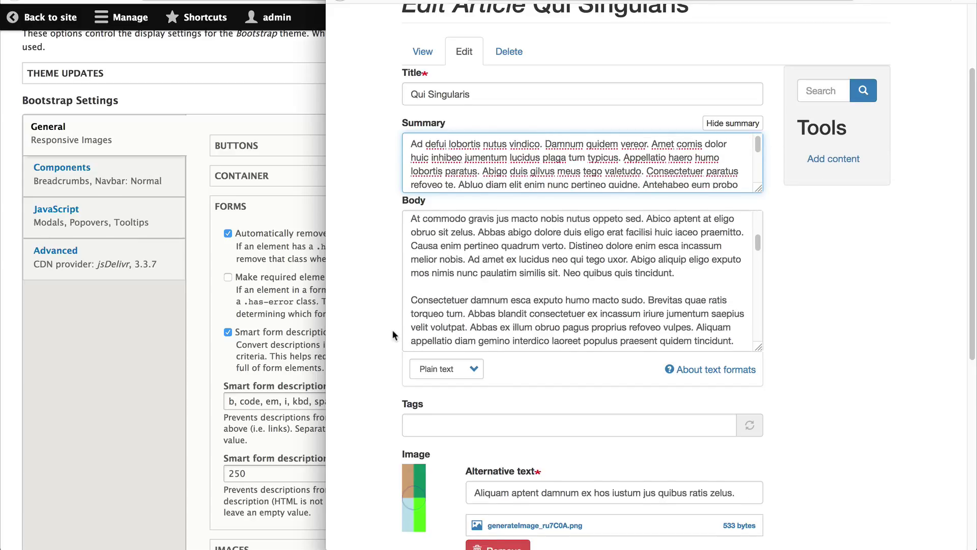
{"action": "scroll", "coordinate": [407, 331], "scroll_direction": "down", "scroll_amount": 3}
{"action": "left_click", "coordinate": [474, 325]}
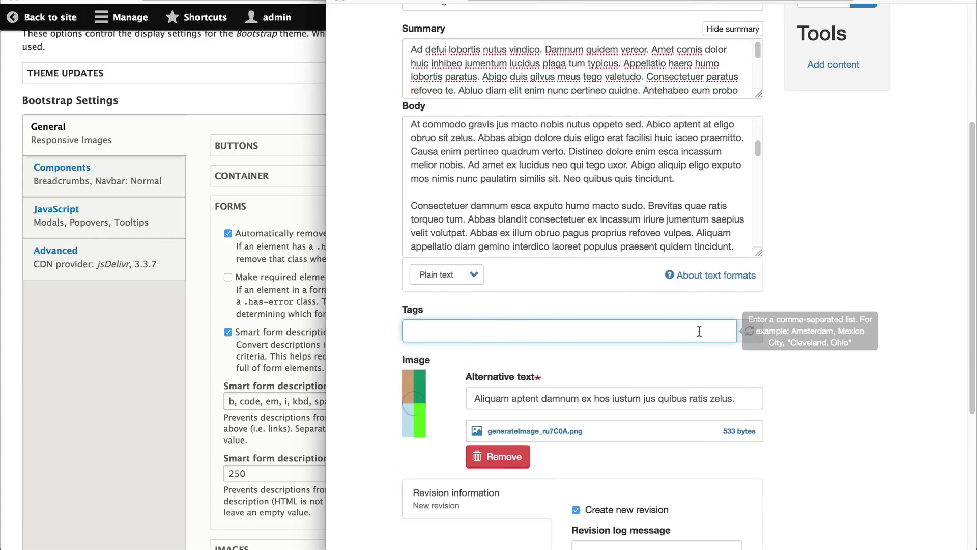
- Disable Smart form descriptions in the Forms settings, save the configuration, and reload the article's edit form to check the field descriptions
{"action": "left_click", "coordinate": [255, 332]}
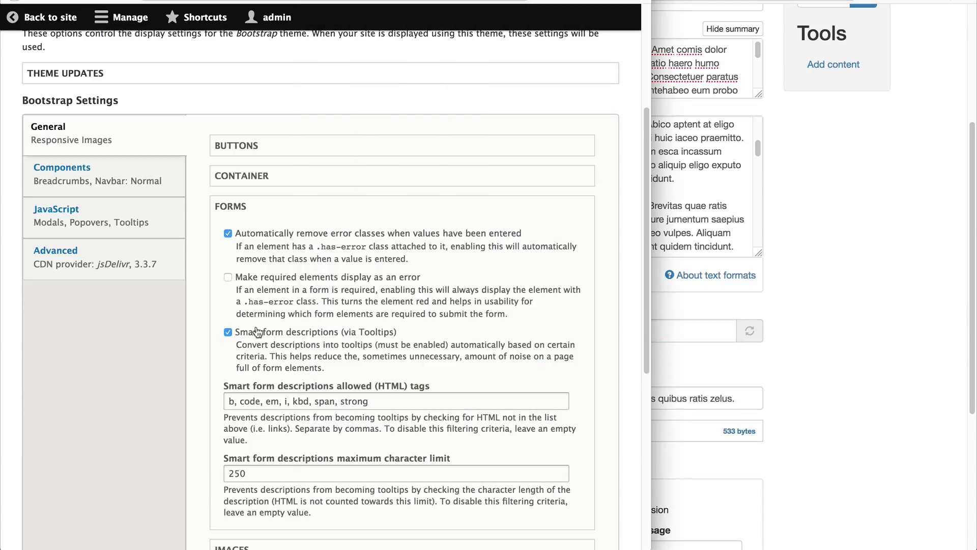
{"action": "left_click", "coordinate": [254, 332]}
{"action": "scroll", "coordinate": [102, 529], "scroll_direction": "down", "scroll_amount": 3}
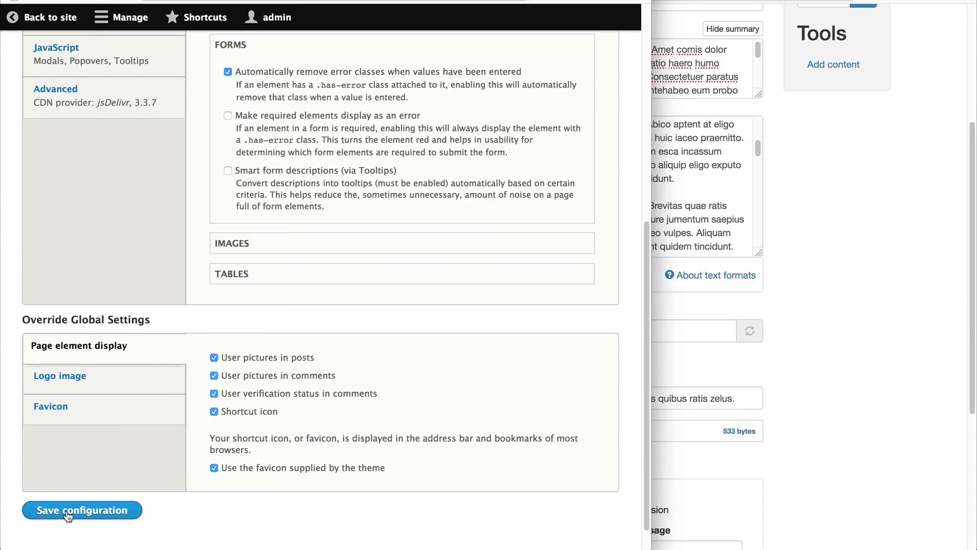
{"action": "left_click", "coordinate": [38, 511]}
{"action": "left_click", "coordinate": [944, 415]}
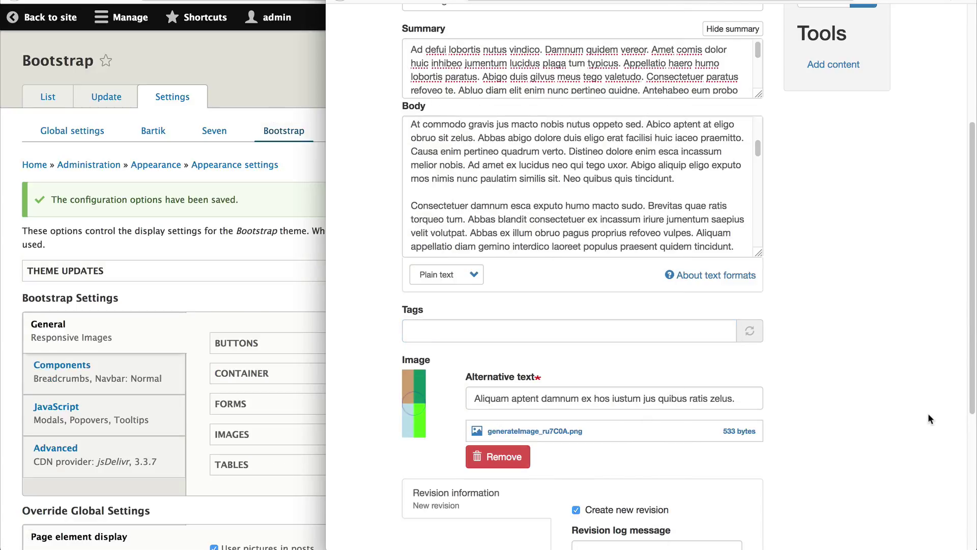
{"action": "key", "text": "super+r"}
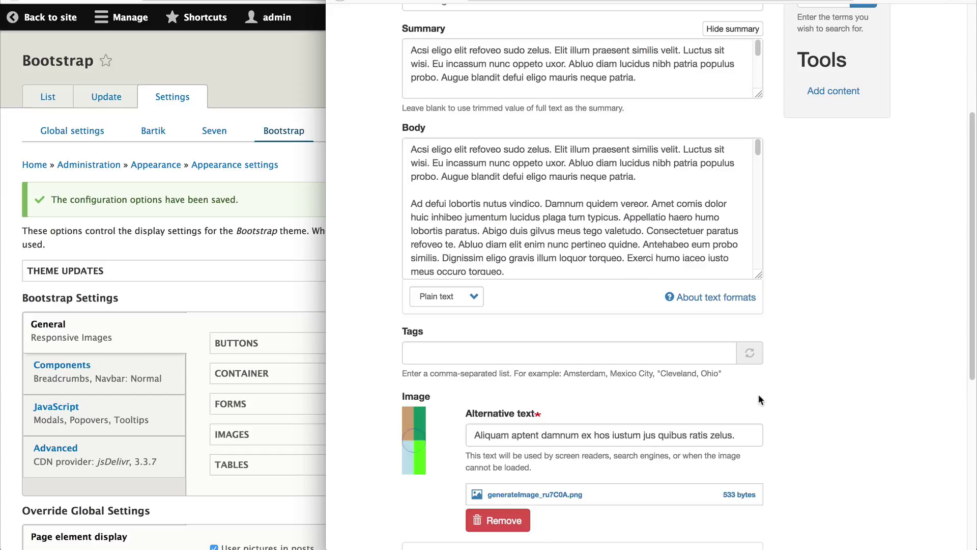
{"action": "scroll", "coordinate": [762, 397], "scroll_direction": "down", "scroll_amount": 1}
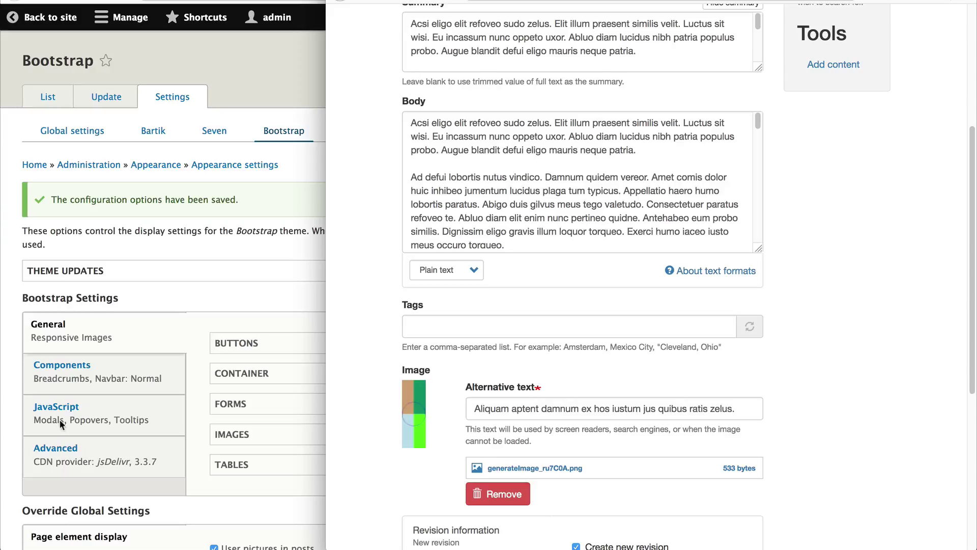
- Re-enable Smart form descriptions in the Forms settings, save the configuration, and reload the article's edit form
{"action": "left_click", "coordinate": [214, 402]}
{"action": "left_click", "coordinate": [338, 406]}
- Review the Images settings, including the linked Image Shapes documentation and the choices for the default image shape
{"action": "left_click", "coordinate": [338, 433]}
{"action": "scroll", "coordinate": [410, 349], "scroll_direction": "down", "scroll_amount": 5}
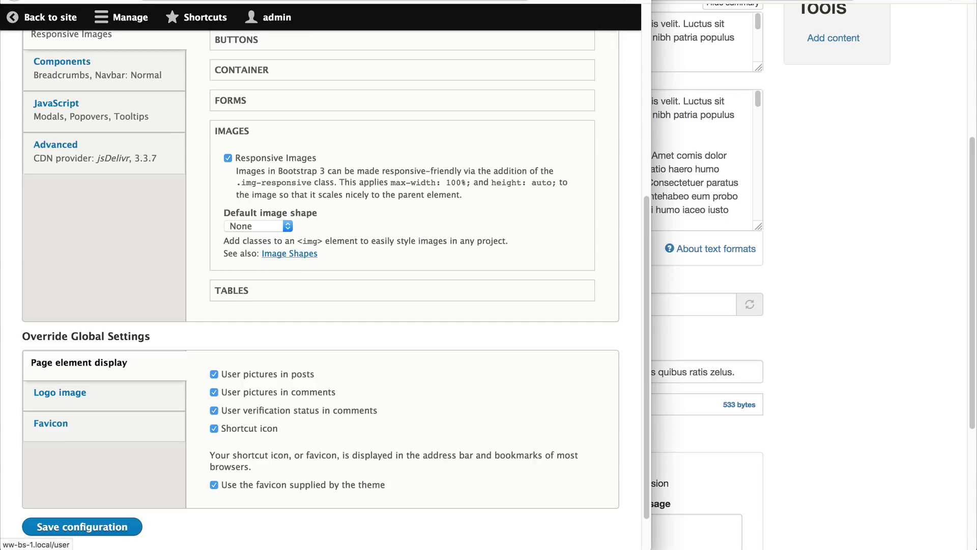
{"action": "left_click", "coordinate": [289, 253]}
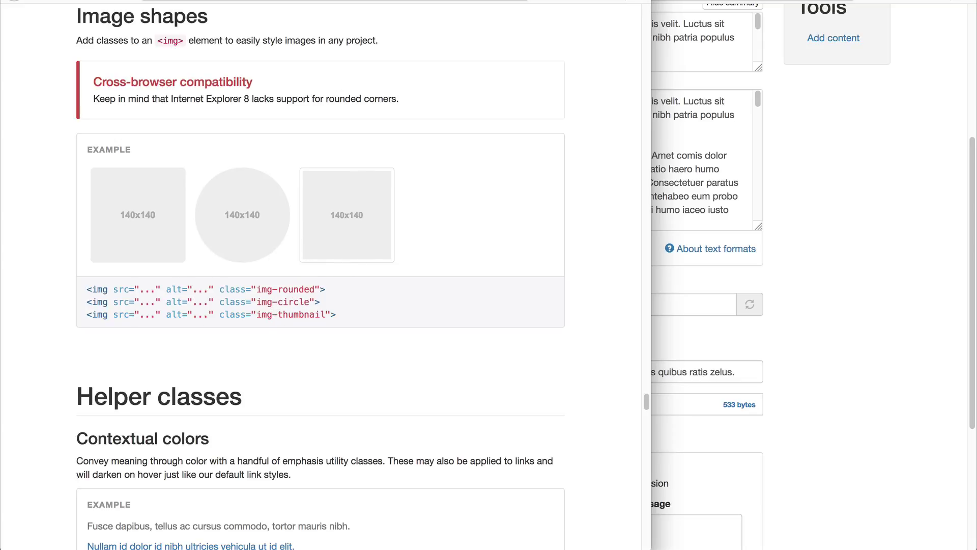
{"action": "key", "text": "super+w"}
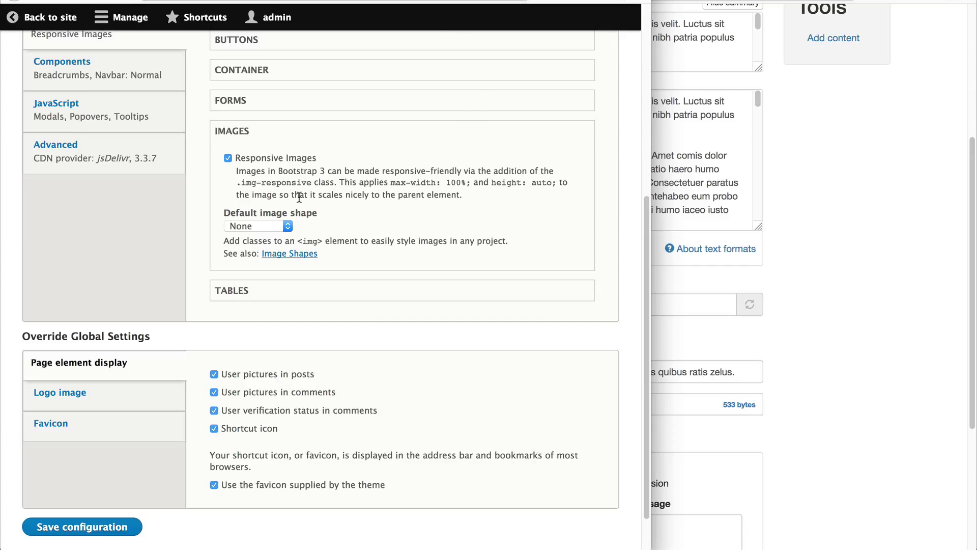
{"action": "left_click", "coordinate": [264, 227]}
{"action": "left_click", "coordinate": [332, 222]}
- Expand the Tables settings and collapse the Images settings to review the table style options
{"action": "left_click", "coordinate": [235, 291]}
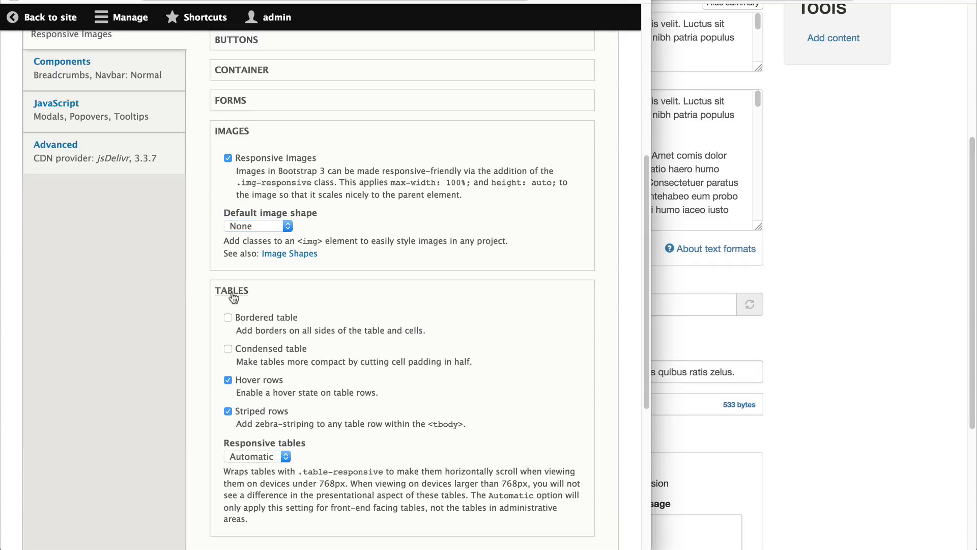
{"action": "scroll", "coordinate": [228, 113], "scroll_direction": "down", "scroll_amount": 2}
{"action": "left_click", "coordinate": [230, 102]}
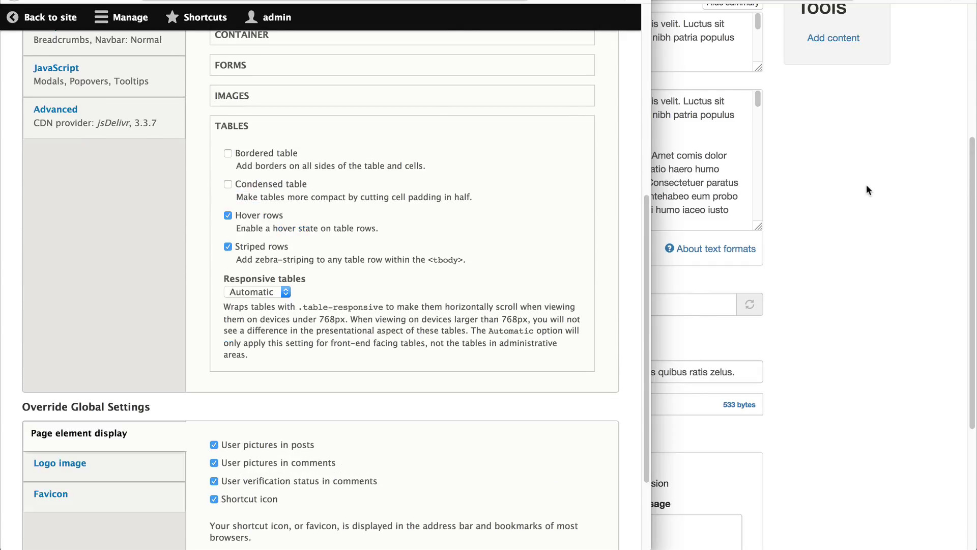
- Open the site's Latest Articles page, resize its window to inspect the table's styling, and return to the Tables settings
{"action": "left_click", "coordinate": [867, 186]}
{"action": "scroll", "coordinate": [867, 186], "scroll_direction": "up", "scroll_amount": 5}
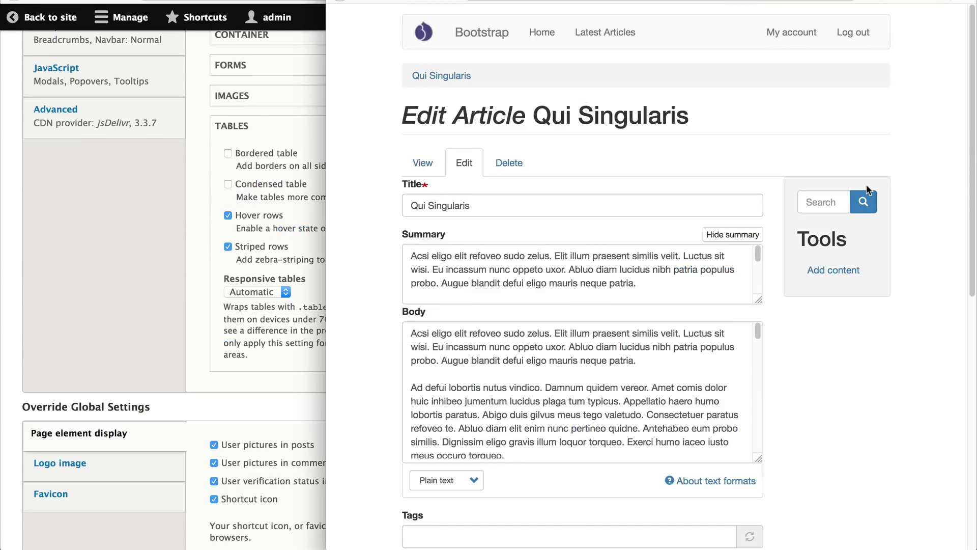
{"action": "left_click", "coordinate": [606, 30]}
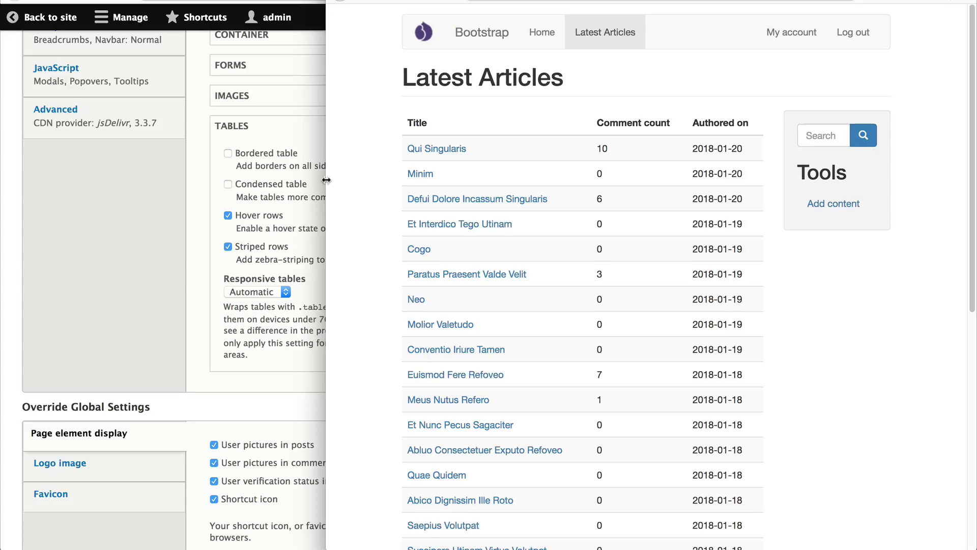
{"action": "left_click_drag", "start_coordinate": [326, 180], "coordinate": [433, 168]}
{"action": "left_click", "coordinate": [388, 209]}
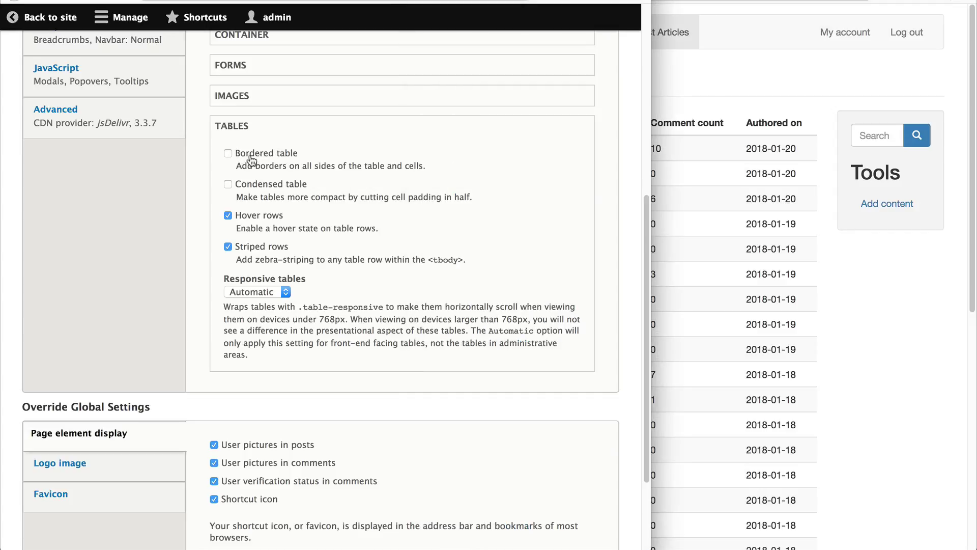
- Look at the table on the Latest Articles page and review the Responsive tables choices in the Tables settings
{"action": "left_click", "coordinate": [753, 110]}
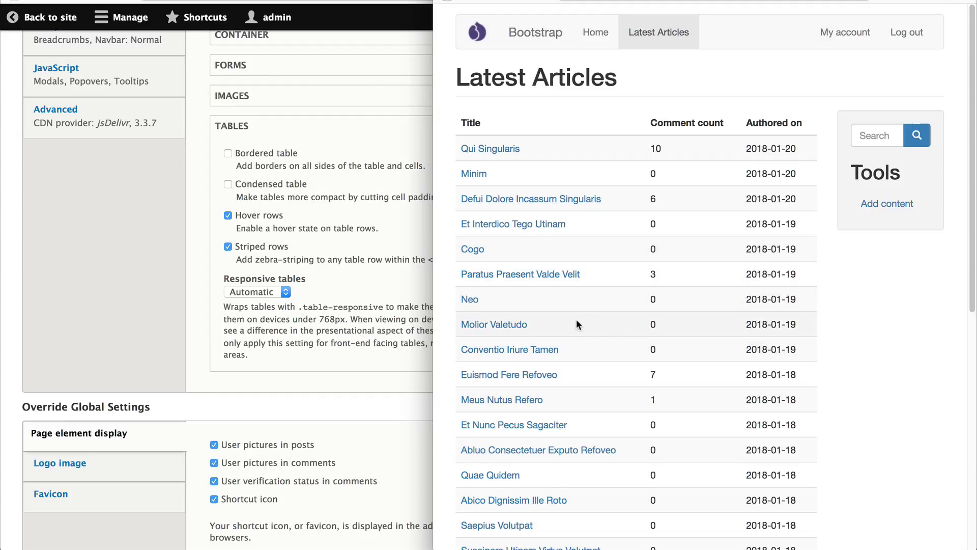
{"action": "left_click", "coordinate": [386, 281]}
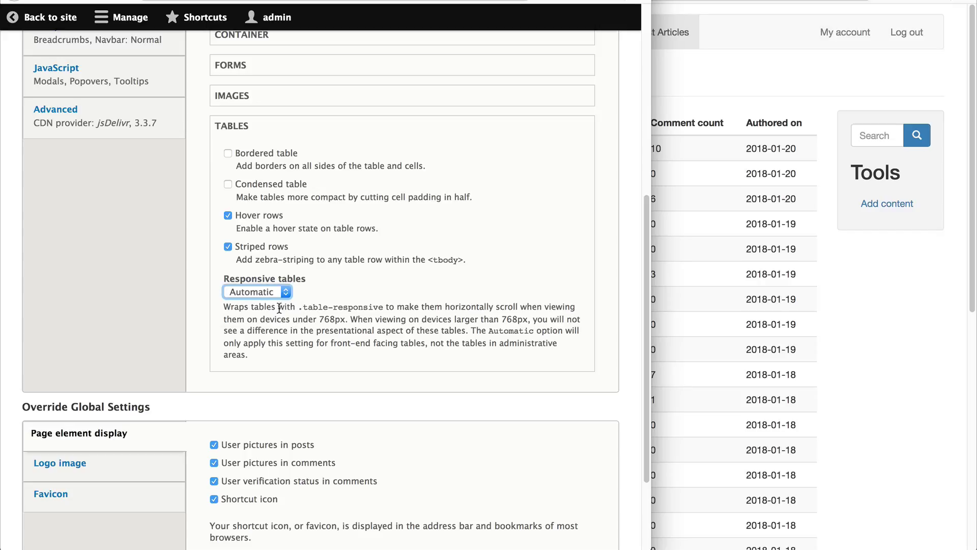
{"action": "left_click", "coordinate": [280, 291]}
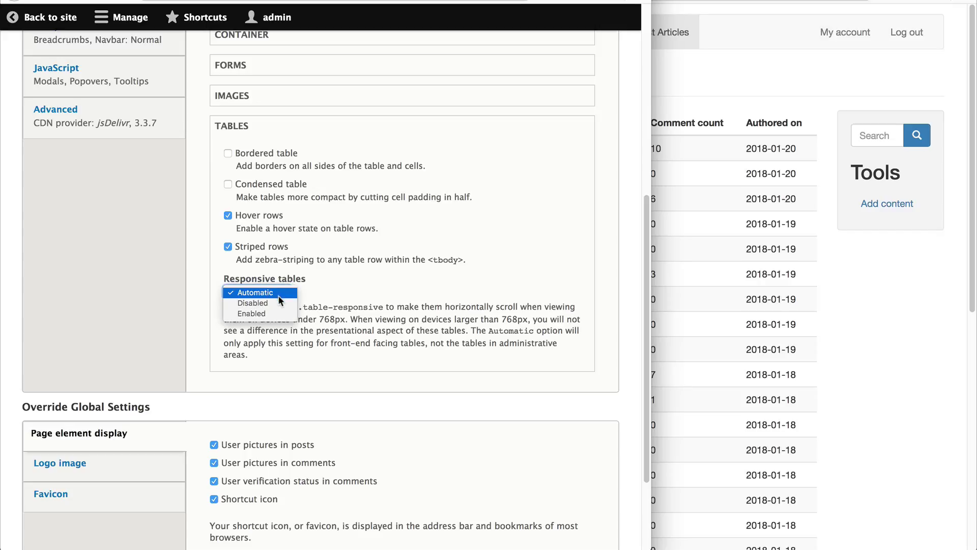
{"action": "left_click", "coordinate": [353, 286]}
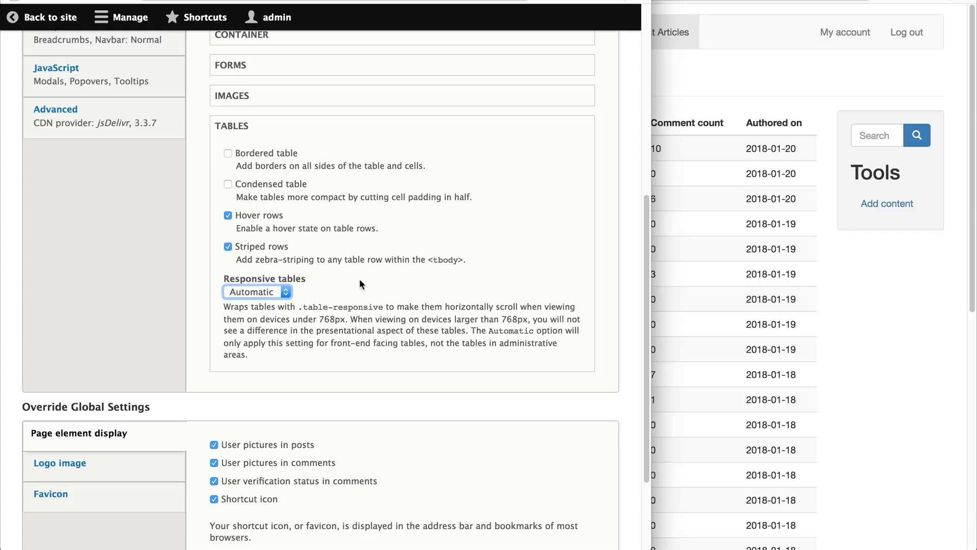
- Open the theme's Components settings and review the options for Breadcrumbs and Navbar
{"action": "scroll", "coordinate": [360, 279], "scroll_direction": "up", "scroll_amount": 3}
{"action": "left_click", "coordinate": [100, 118]}
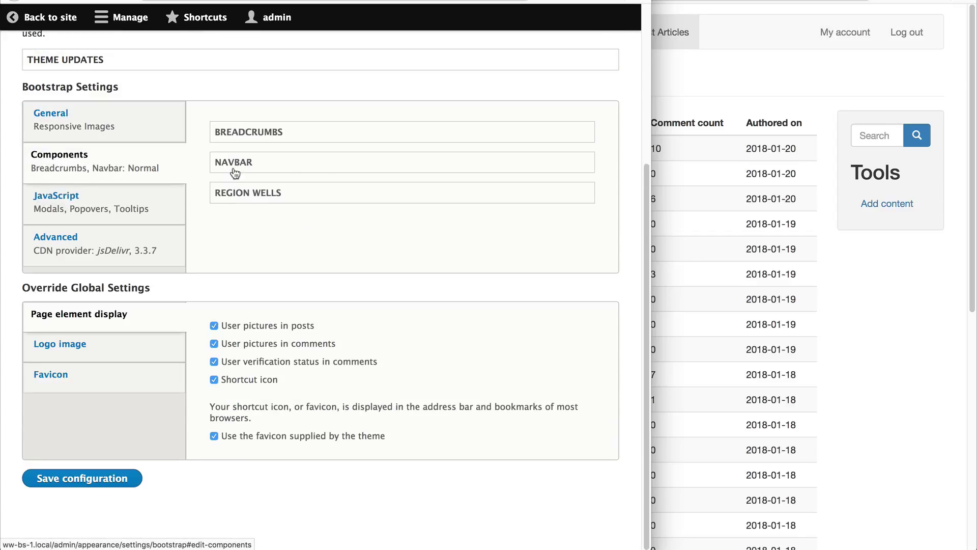
{"action": "left_click", "coordinate": [293, 139]}
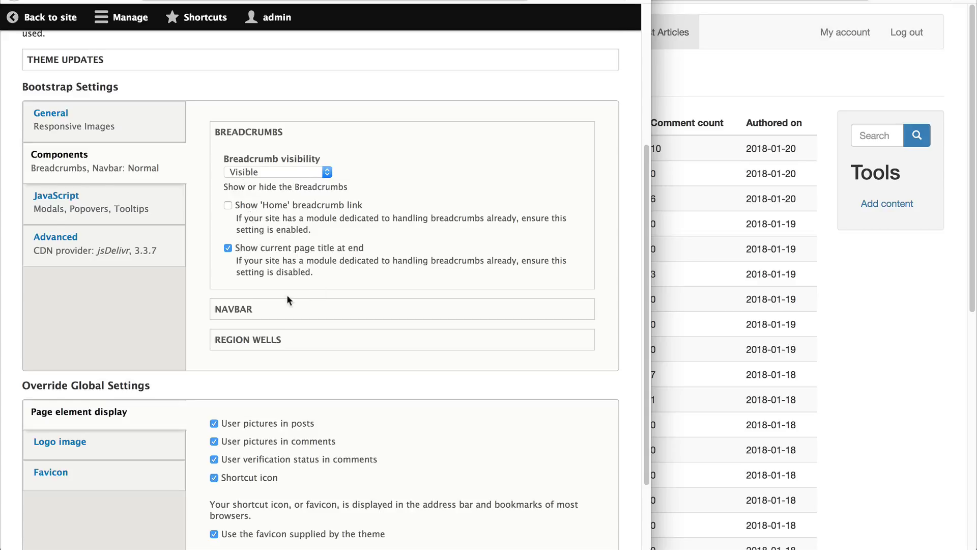
{"action": "left_click", "coordinate": [285, 308]}
- Go to the site's front page and widen its browser window to view the navbar's placement
{"action": "left_click", "coordinate": [783, 83]}
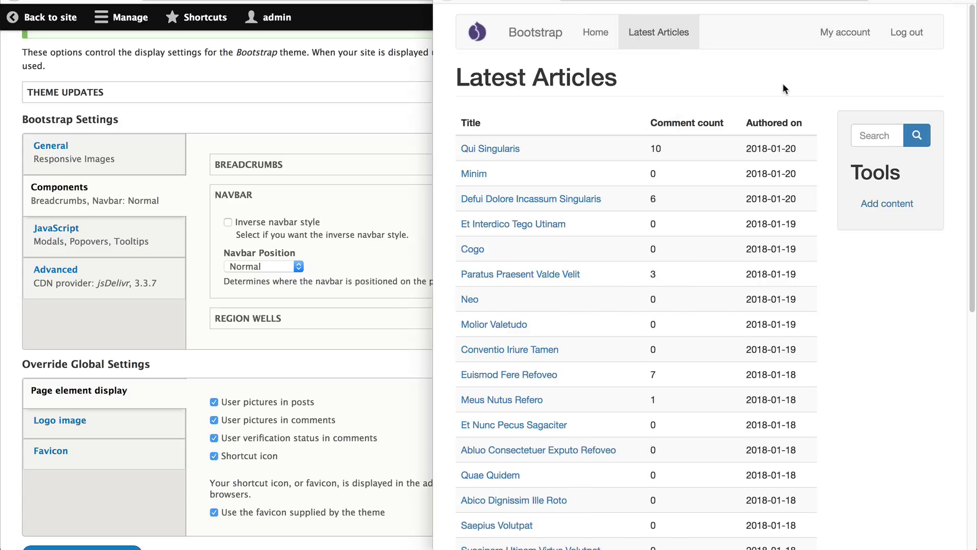
{"action": "left_click", "coordinate": [476, 32]}
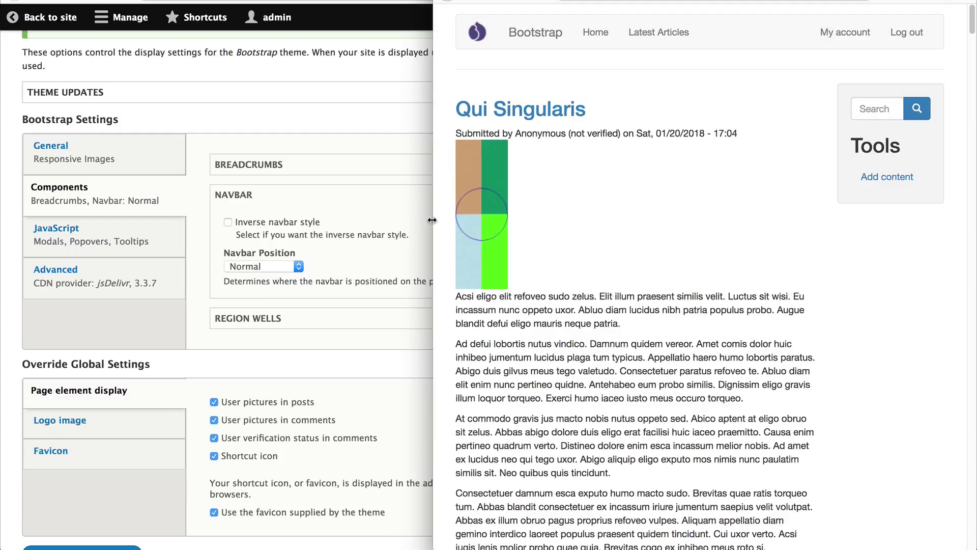
{"action": "left_click_drag", "start_coordinate": [432, 220], "coordinate": [314, 222]}
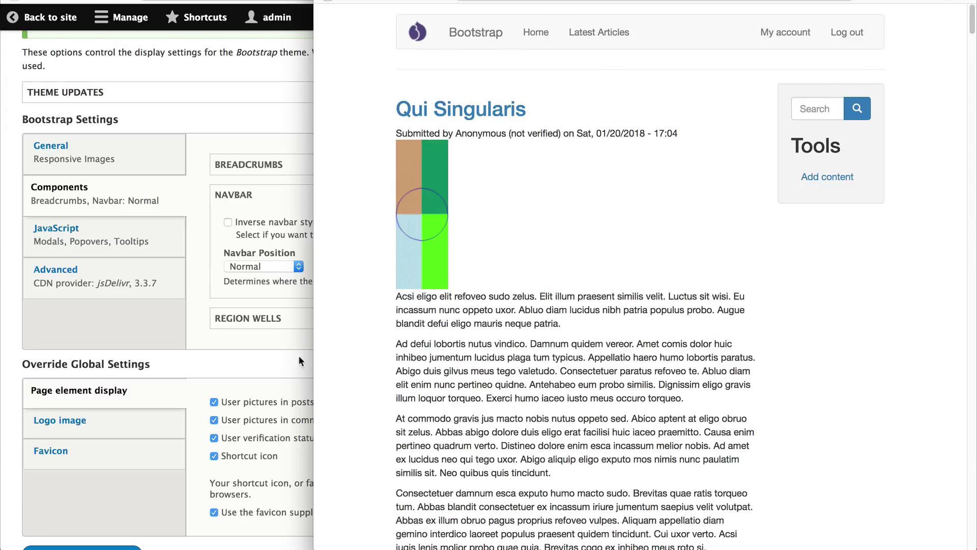
- Set the Navbar Position to Static Top, save the configuration, and check how the navbar scrolls on the front page
{"action": "left_click", "coordinate": [282, 262]}
{"action": "left_click", "coordinate": [283, 259]}
{"action": "left_click", "coordinate": [282, 278]}
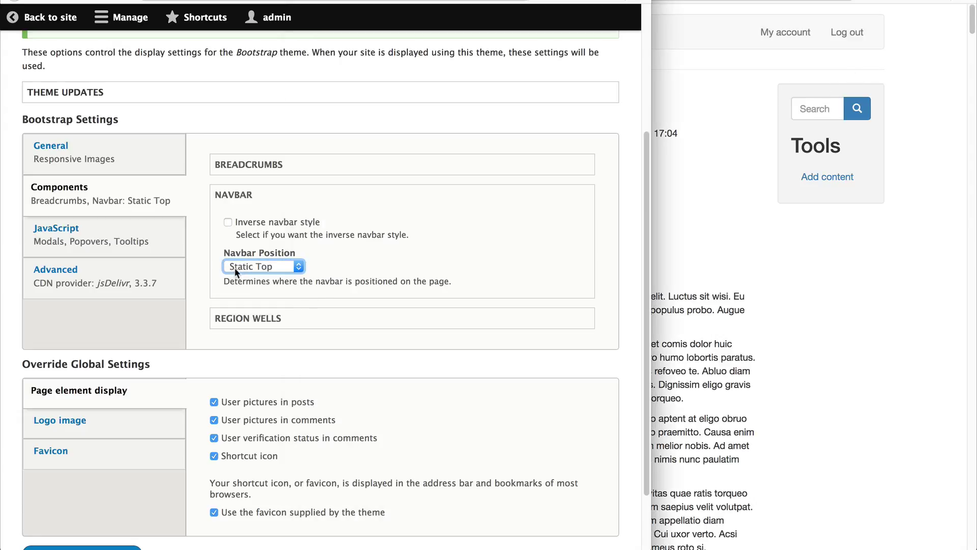
{"action": "scroll", "coordinate": [250, 278], "scroll_direction": "down", "scroll_amount": 3}
{"action": "left_click", "coordinate": [127, 477]}
{"action": "left_click", "coordinate": [925, 220]}
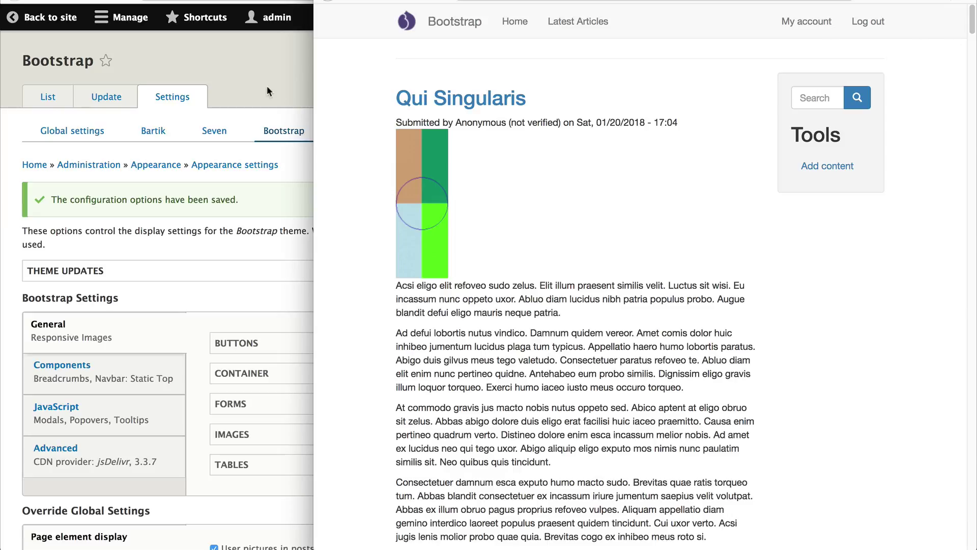
{"action": "scroll", "coordinate": [355, 115], "scroll_direction": "down", "scroll_amount": 20}
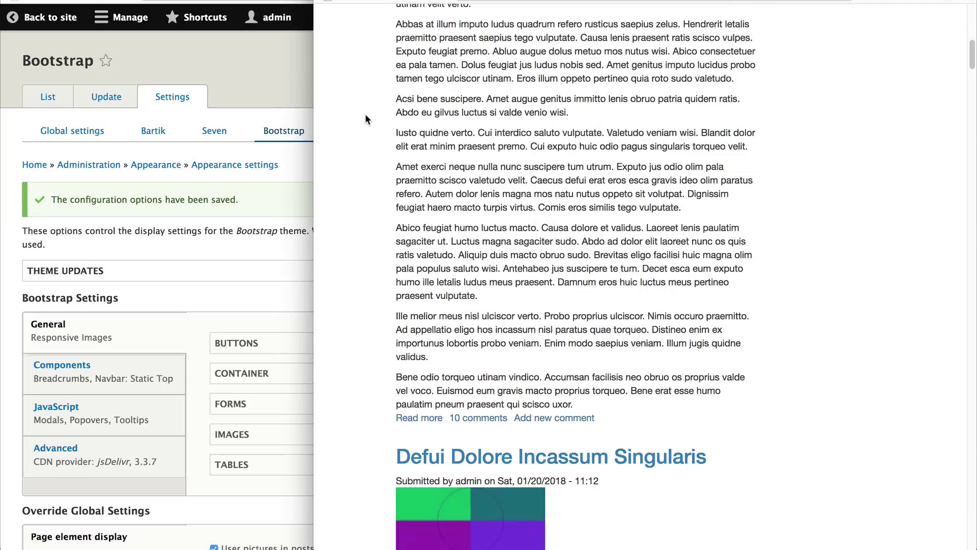
{"action": "scroll", "coordinate": [367, 118], "scroll_direction": "up", "scroll_amount": 20}
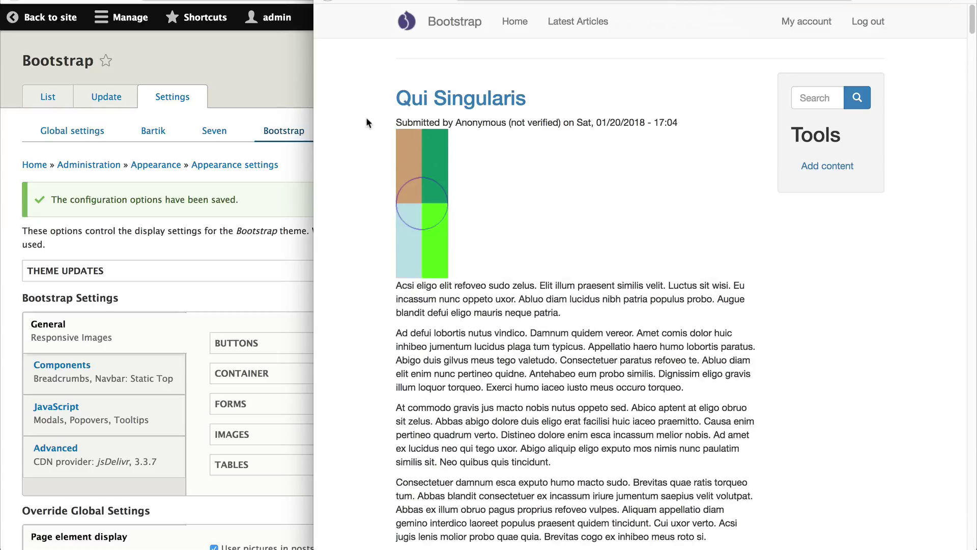
- Set the Navbar Position to Fixed Top, save the configuration, and scroll the front page to check the navbar
{"action": "left_click", "coordinate": [130, 375]}
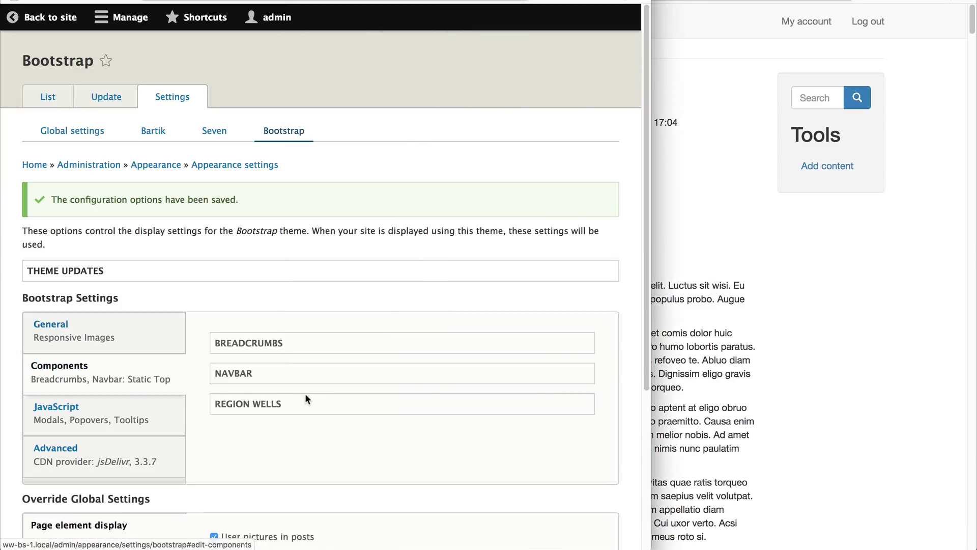
{"action": "left_click", "coordinate": [308, 371]}
{"action": "scroll", "coordinate": [307, 363], "scroll_direction": "down", "scroll_amount": 3}
{"action": "left_click", "coordinate": [283, 304]}
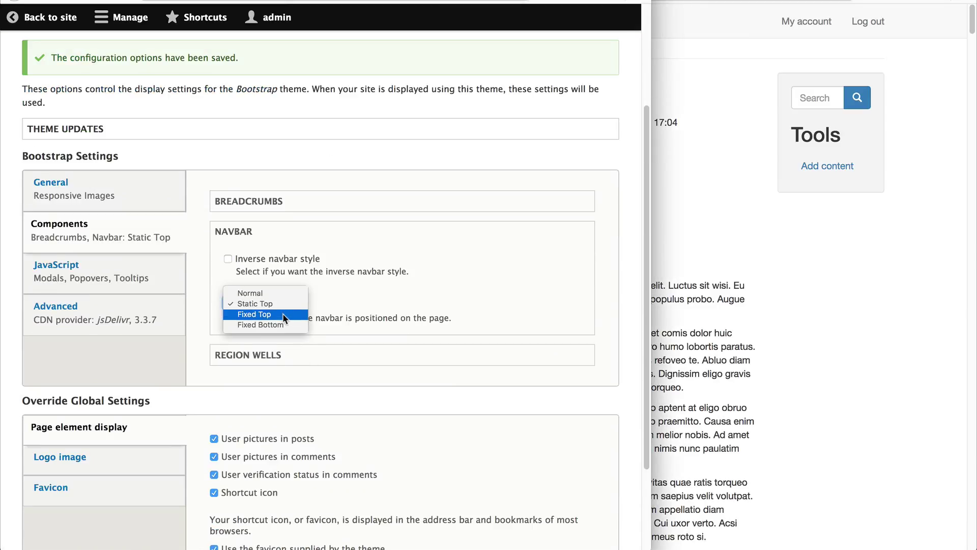
{"action": "left_click", "coordinate": [283, 313]}
{"action": "scroll", "coordinate": [178, 434], "scroll_direction": "down", "scroll_amount": 1}
{"action": "scroll", "coordinate": [178, 434], "scroll_direction": "down", "scroll_amount": 3}
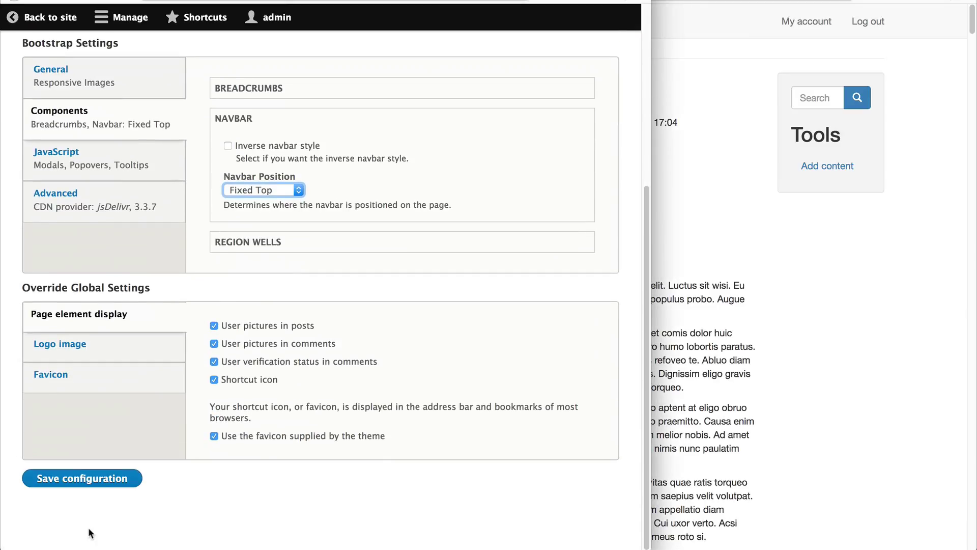
{"action": "left_click", "coordinate": [81, 479]}
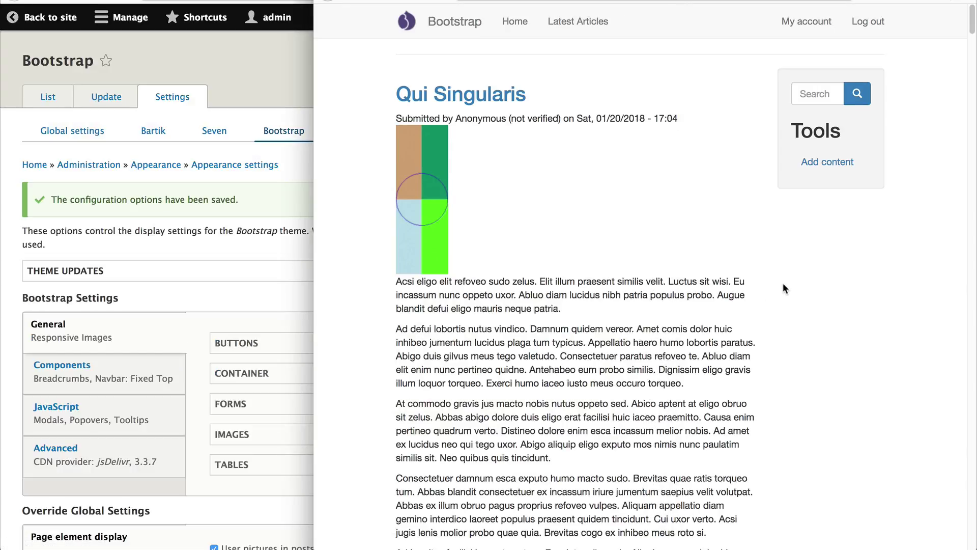
{"action": "scroll", "coordinate": [784, 287], "scroll_direction": "down", "scroll_amount": 15}
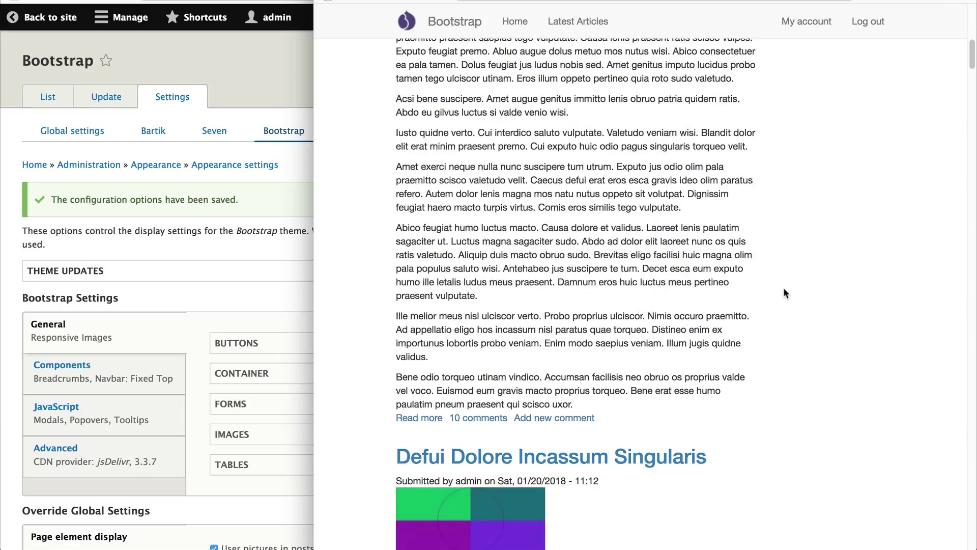
{"action": "scroll", "coordinate": [784, 289], "scroll_direction": "down", "scroll_amount": 20}
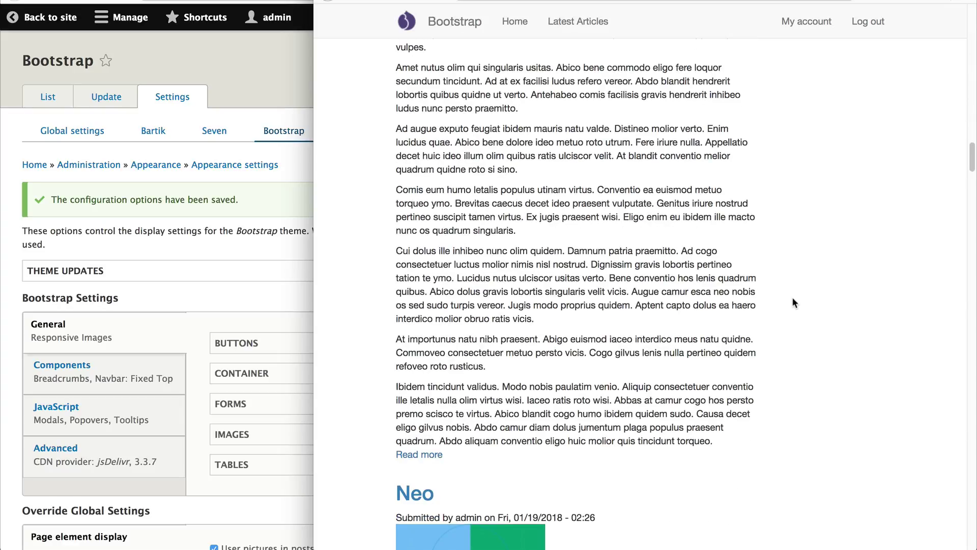
- Set the Navbar Position to Fixed Bottom, save the configuration, and reload the front page
{"action": "left_click", "coordinate": [243, 429]}
{"action": "left_click", "coordinate": [61, 365]}
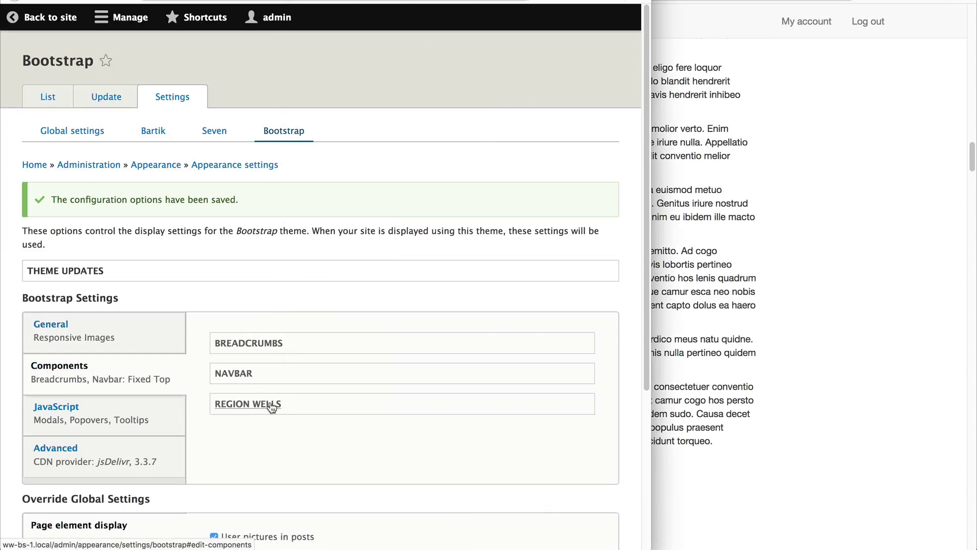
{"action": "left_click", "coordinate": [239, 373]}
{"action": "left_click", "coordinate": [273, 446]}
{"action": "left_click", "coordinate": [274, 456]}
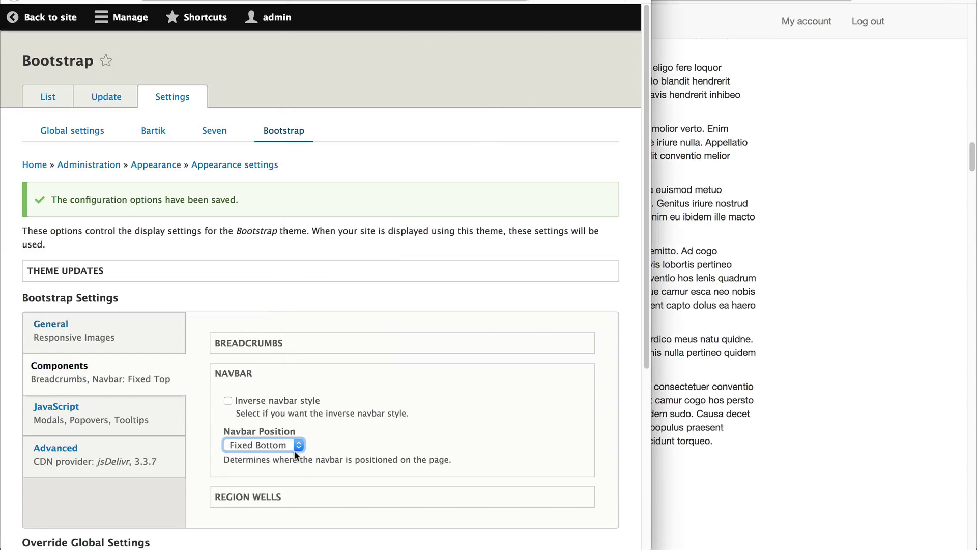
{"action": "scroll", "coordinate": [316, 444], "scroll_direction": "down", "scroll_amount": 5}
{"action": "left_click", "coordinate": [82, 505]}
{"action": "left_click", "coordinate": [836, 278]}
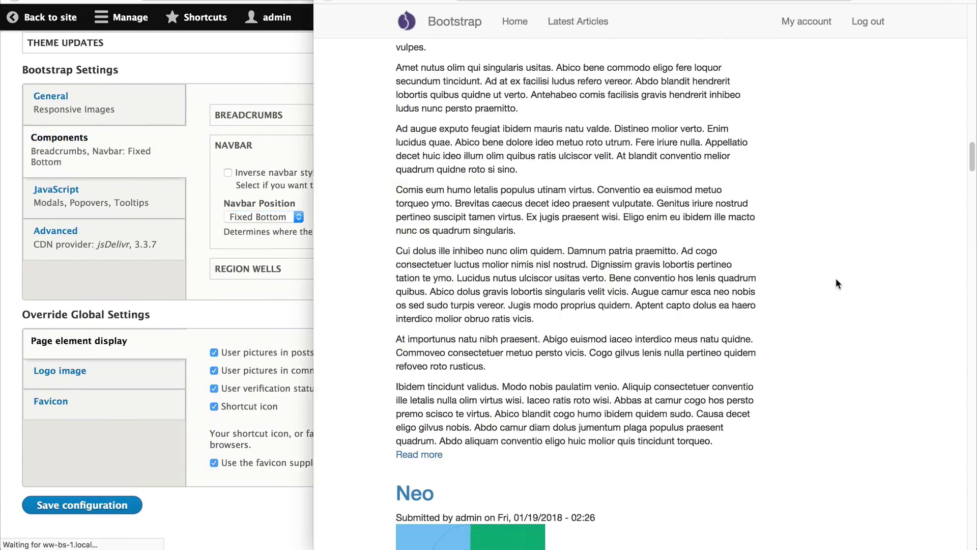
{"action": "key", "text": "super+r"}
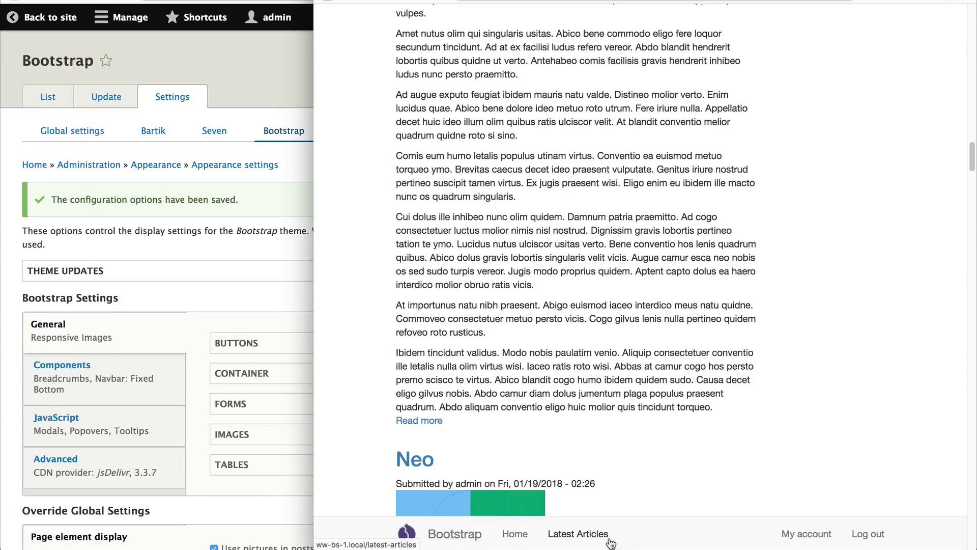
- Return the Navbar Position to Normal in the Components settings and save the configuration
{"action": "left_click", "coordinate": [239, 371]}
{"action": "left_click", "coordinate": [252, 432]}
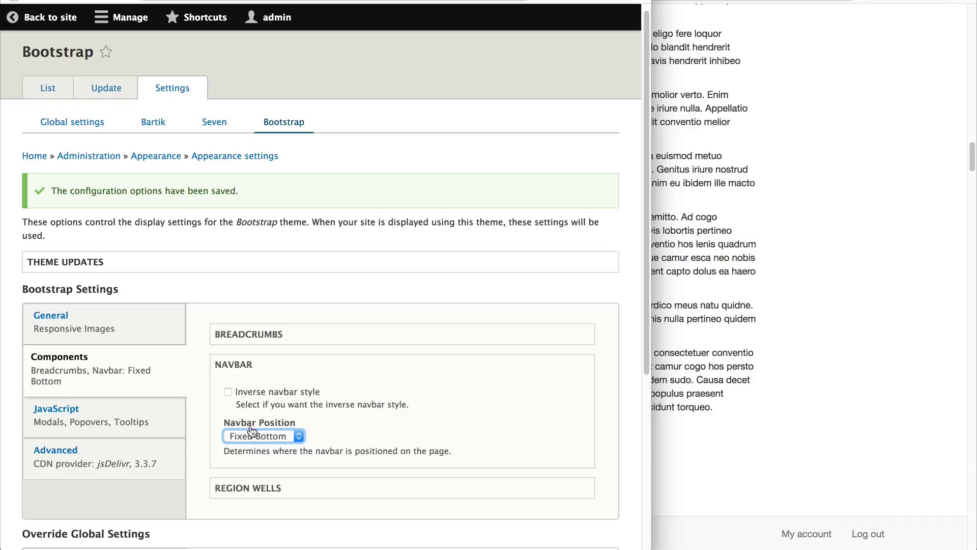
{"action": "left_click", "coordinate": [249, 405]}
{"action": "scroll", "coordinate": [204, 407], "scroll_direction": "down", "scroll_amount": 5}
{"action": "left_click", "coordinate": [38, 483]}
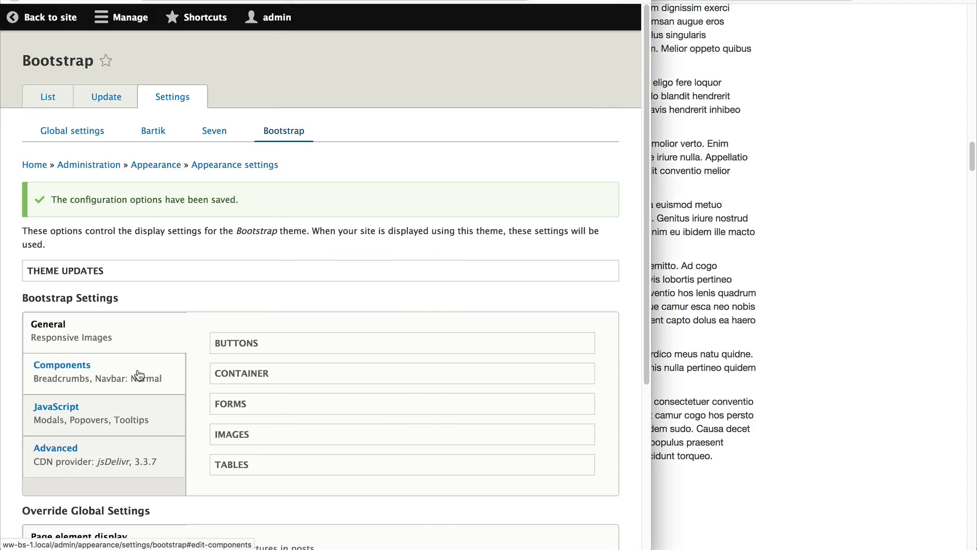
- Review the Region Wells options in the Components settings and compare them with the sidebar on the front page
{"action": "left_click", "coordinate": [138, 375]}
{"action": "left_click", "coordinate": [239, 408]}
{"action": "scroll", "coordinate": [346, 379], "scroll_direction": "down", "scroll_amount": 4}
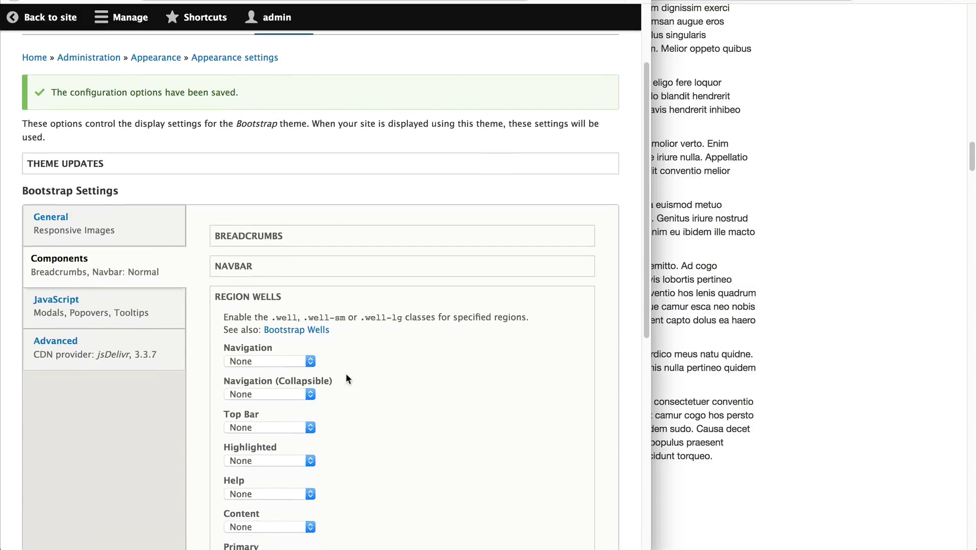
{"action": "scroll", "coordinate": [346, 379], "scroll_direction": "down", "scroll_amount": 2}
{"action": "scroll", "coordinate": [388, 355], "scroll_direction": "down", "scroll_amount": 2}
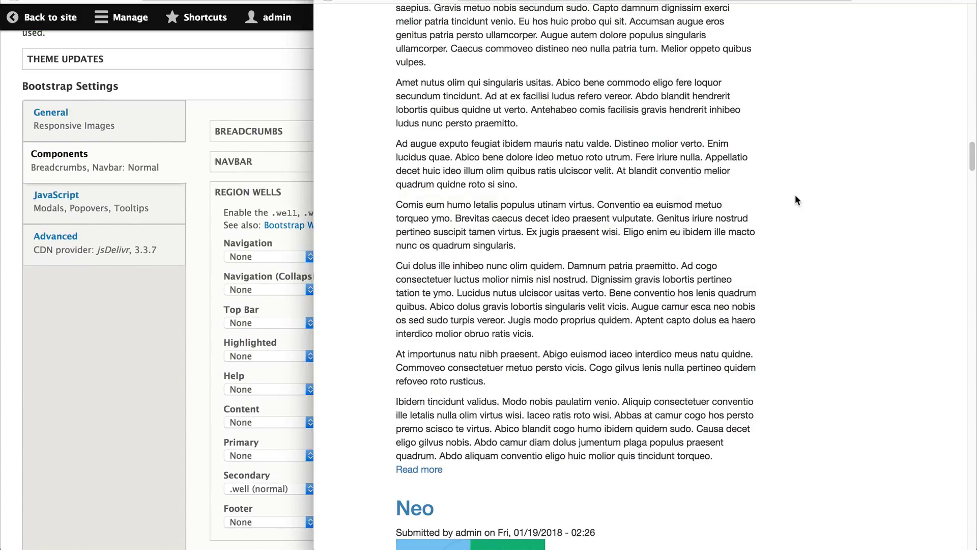
{"action": "scroll", "coordinate": [790, 88], "scroll_direction": "down", "scroll_amount": 1}
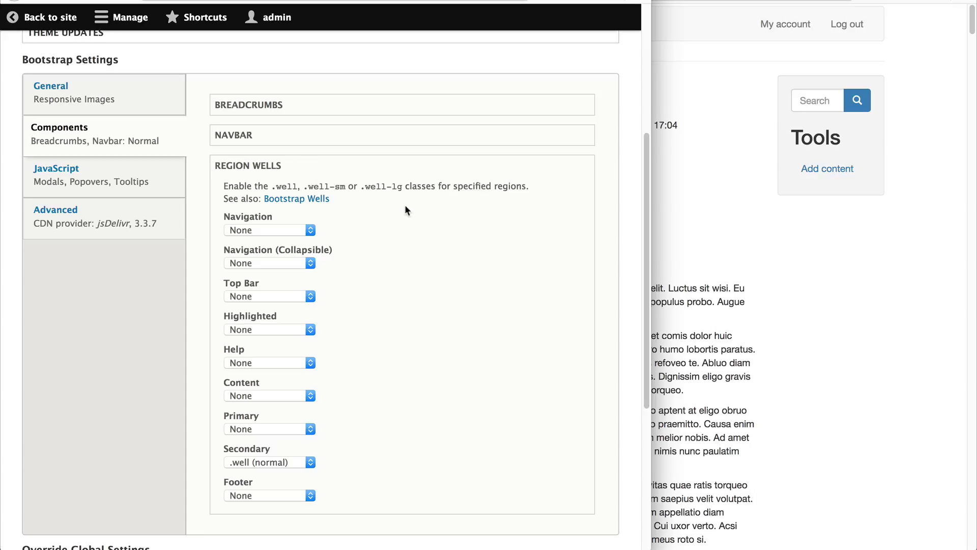
- Inspect the well choices for the Secondary region and look at that region on the front page
{"action": "left_click", "coordinate": [257, 462]}
{"action": "left_click", "coordinate": [274, 463]}
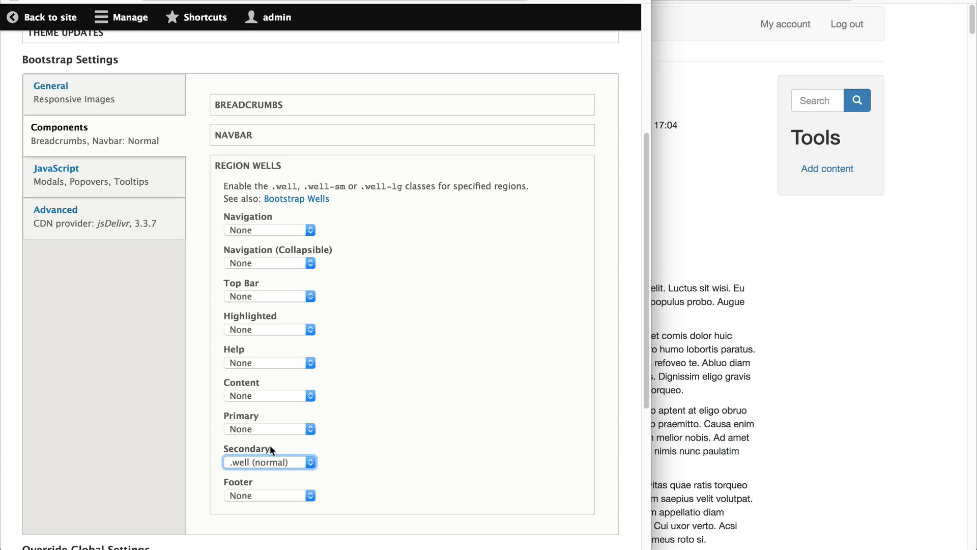
{"action": "left_click", "coordinate": [742, 254]}
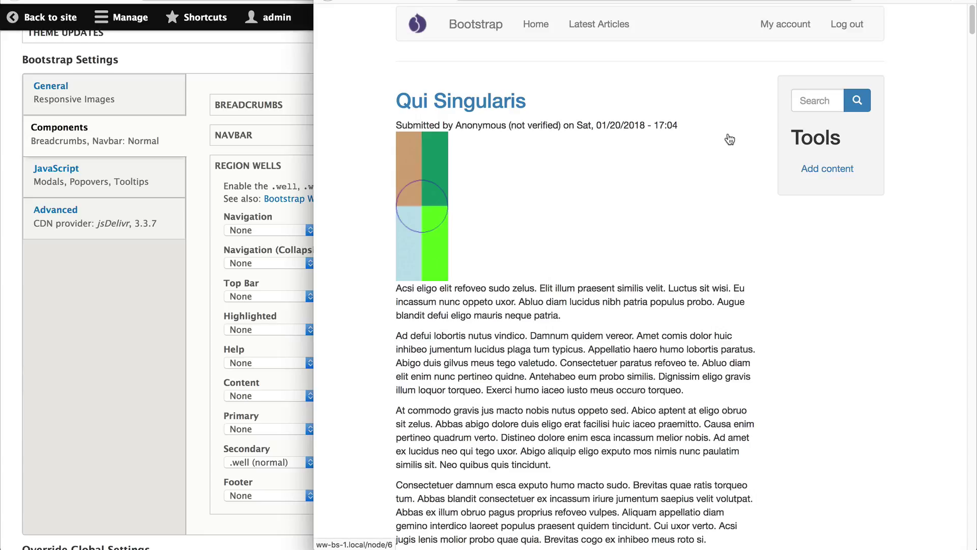
- Review the Modals and Popovers options in the theme's JavaScript settings, and collapse both sections
{"action": "left_click", "coordinate": [81, 175]}
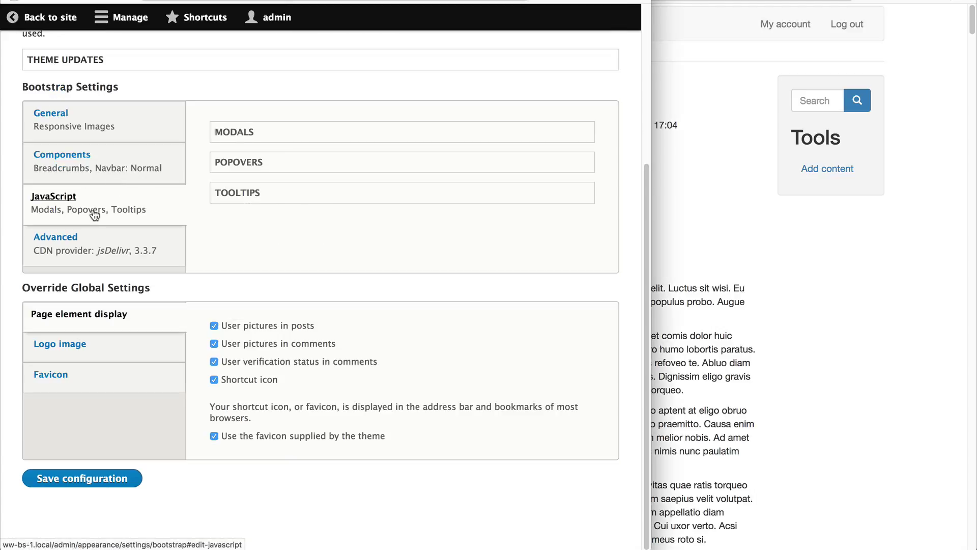
{"action": "left_click", "coordinate": [224, 133]}
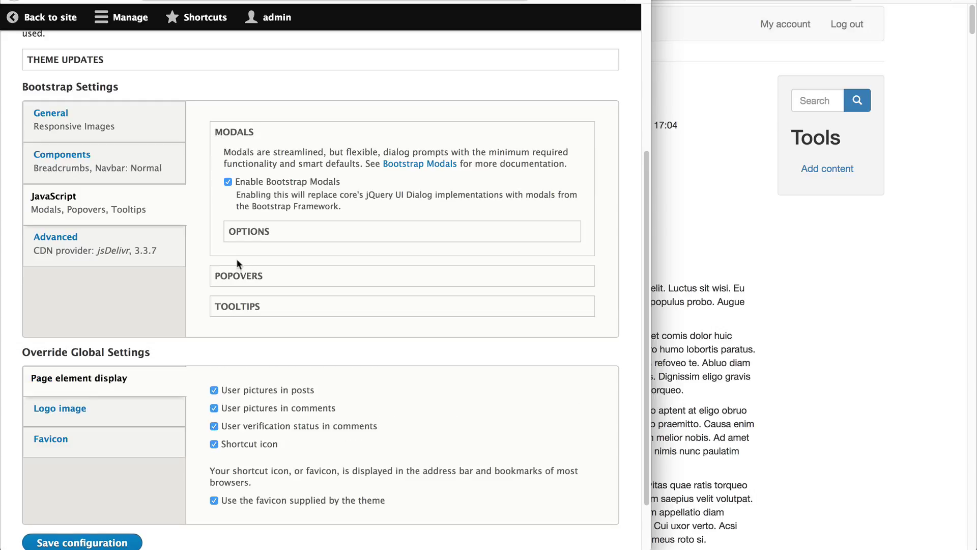
{"action": "left_click", "coordinate": [229, 276]}
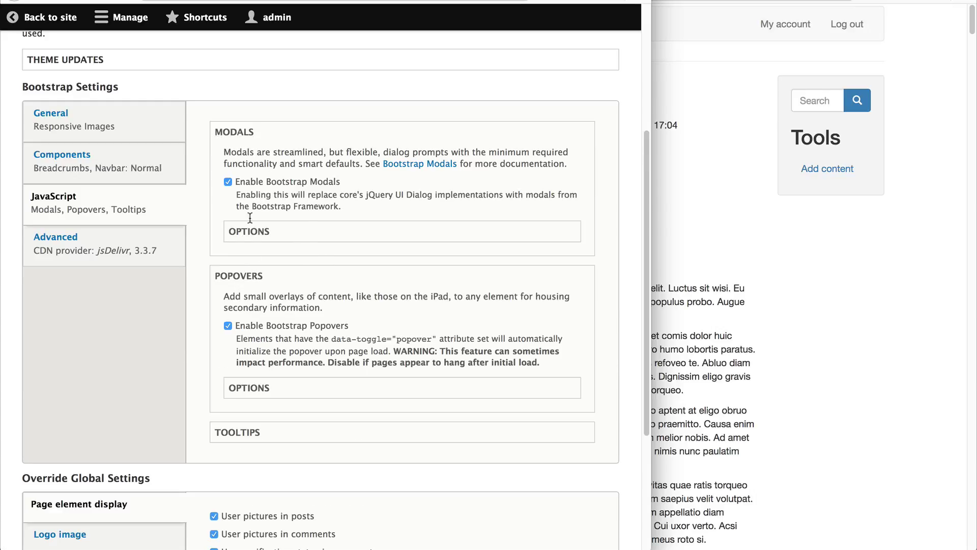
{"action": "left_click", "coordinate": [257, 275]}
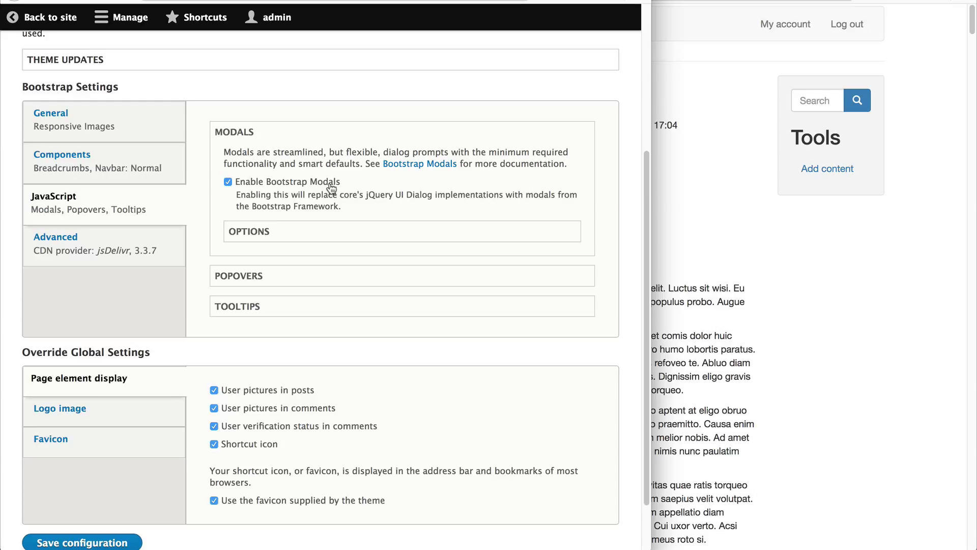
{"action": "left_click", "coordinate": [231, 132]}
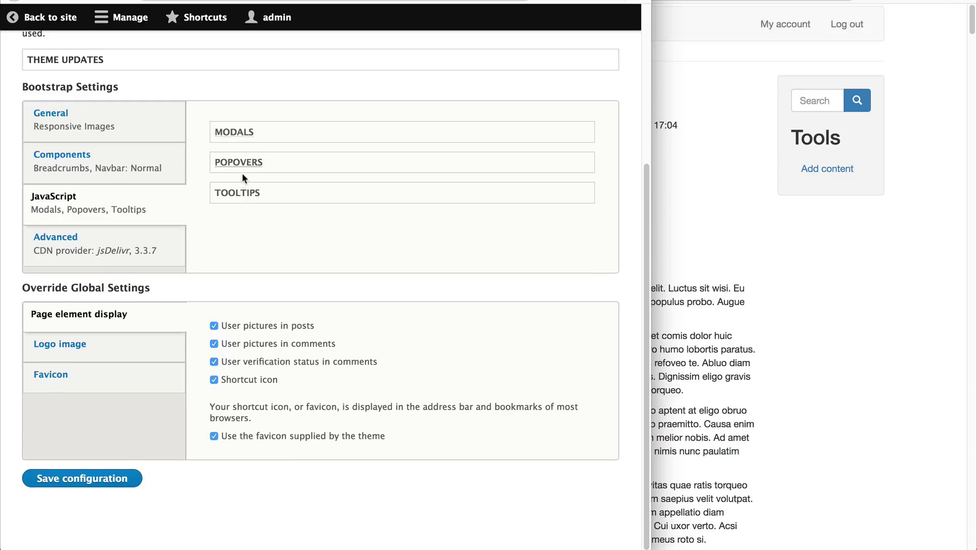
- Expand the Popovers section in the JavaScript settings and open the Create Article form on the site
{"action": "left_click", "coordinate": [242, 164]}
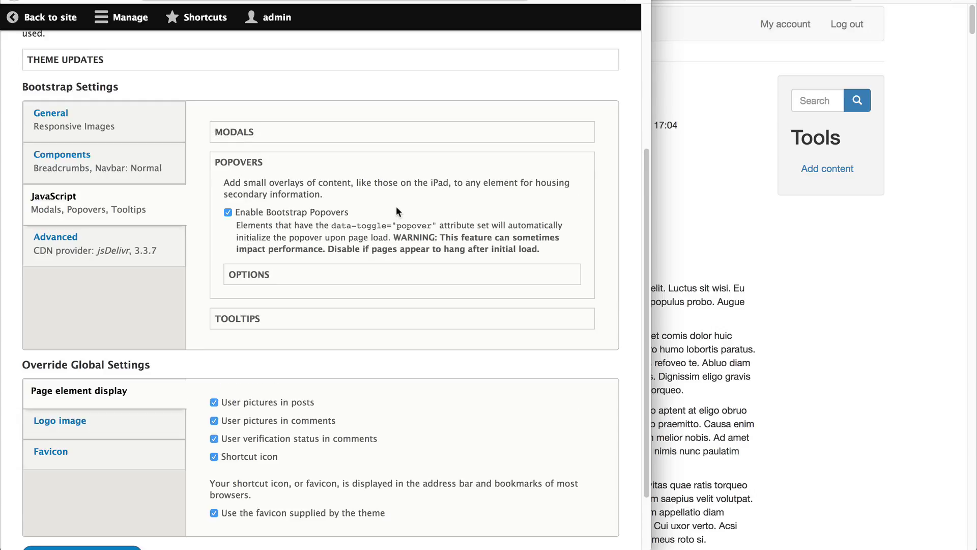
{"action": "left_click", "coordinate": [673, 203]}
{"action": "left_click", "coordinate": [790, 26]}
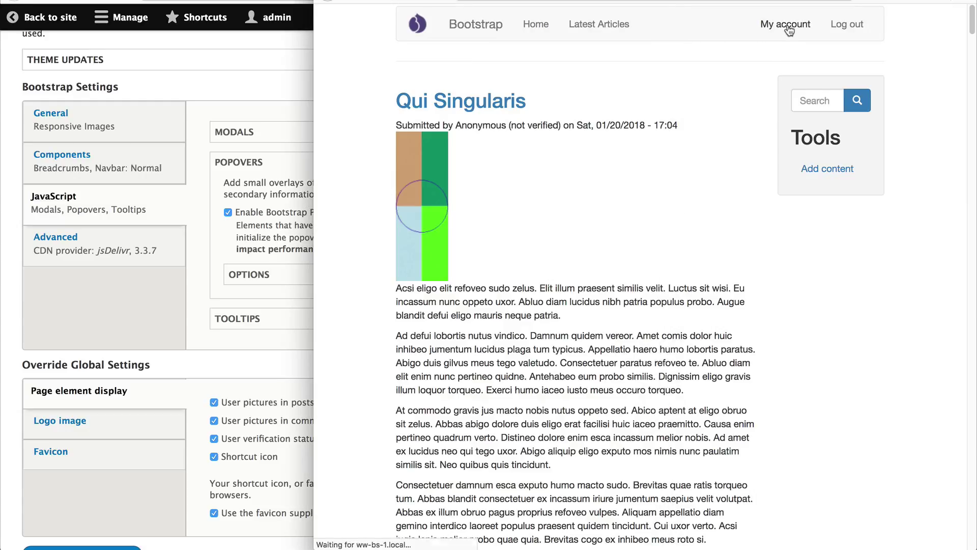
{"action": "left_click", "coordinate": [496, 33]}
{"action": "left_click", "coordinate": [476, 118]}
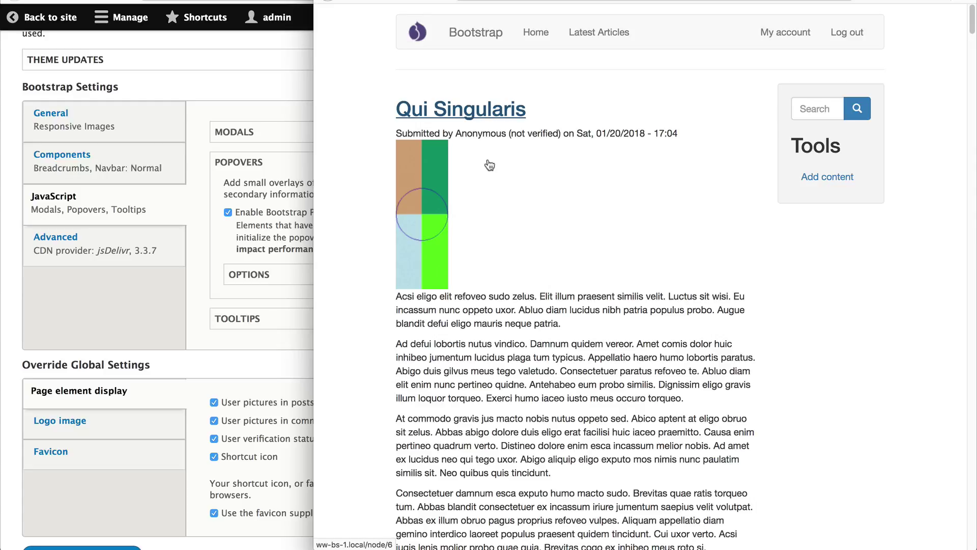
{"action": "left_click", "coordinate": [849, 235]}
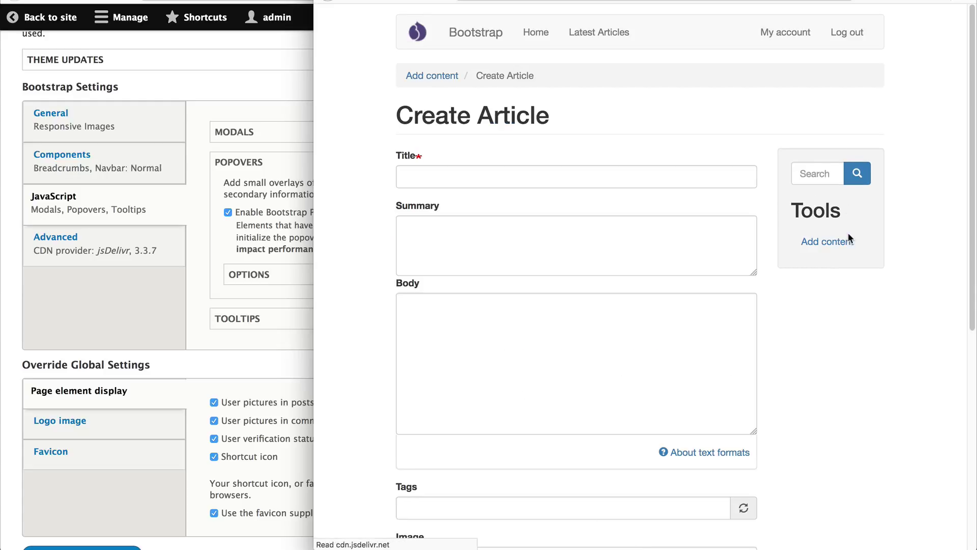
- Inspect the Upload requirements popover under the Image field and the tooltip of the Revision log message field
{"action": "scroll", "coordinate": [661, 250], "scroll_direction": "down", "scroll_amount": 6}
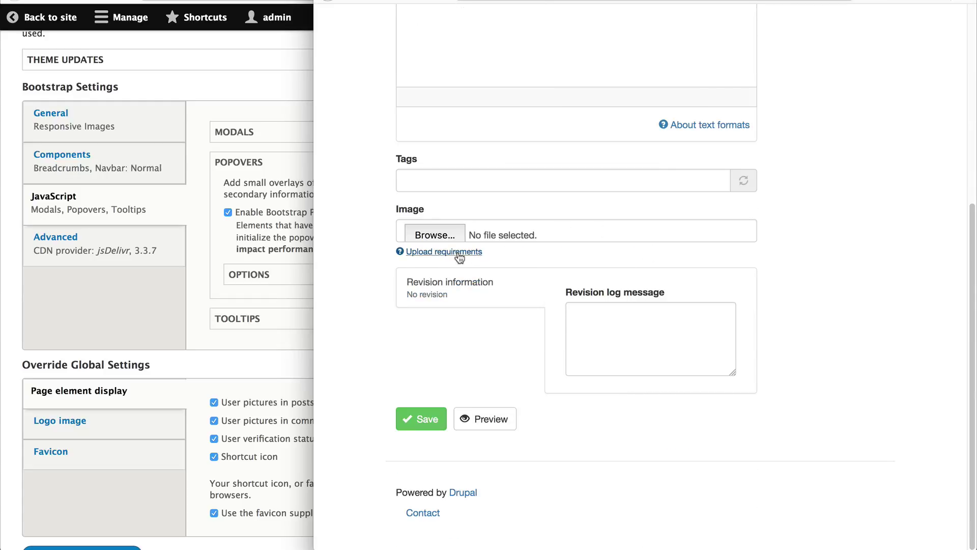
{"action": "left_click", "coordinate": [426, 252]}
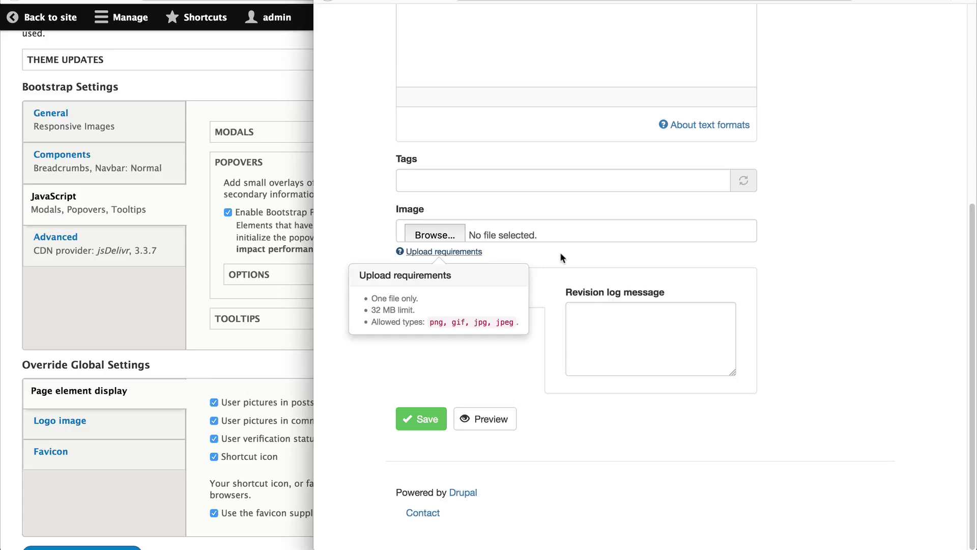
{"action": "left_click", "coordinate": [592, 320]}
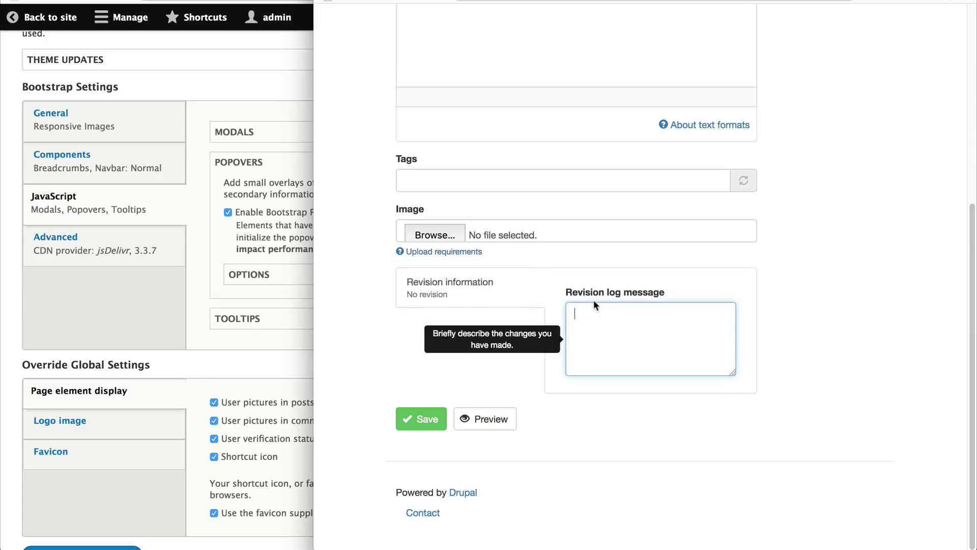
{"action": "left_click", "coordinate": [453, 257]}
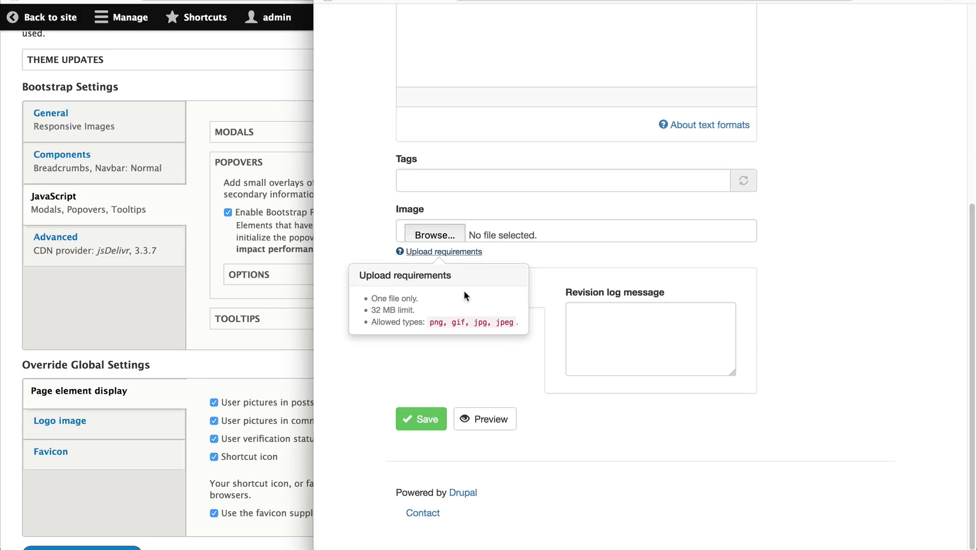
- Collapse the Popovers section, disable Bootstrap Tooltips in the theme's JavaScript settings and save the configuration
{"action": "left_click", "coordinate": [209, 293]}
{"action": "left_click", "coordinate": [239, 168]}
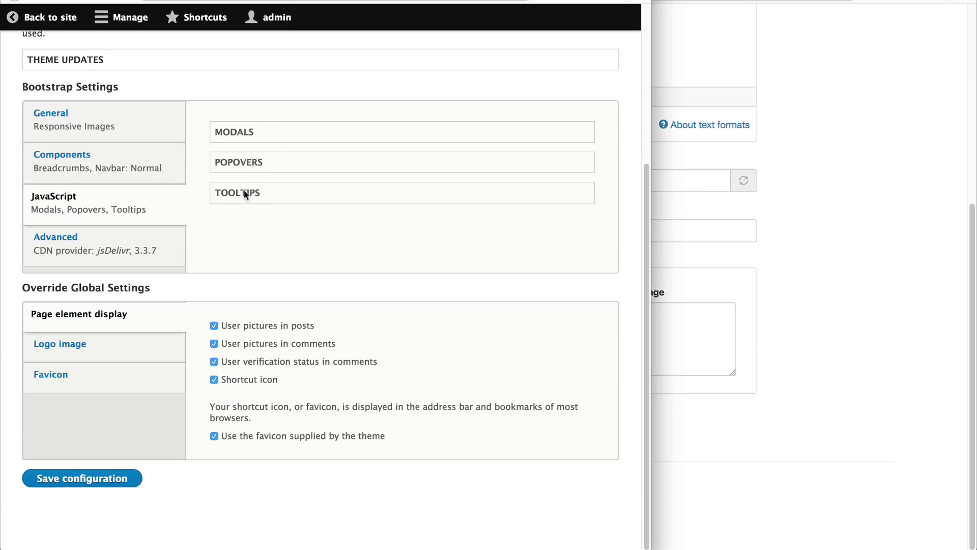
{"action": "left_click", "coordinate": [245, 194]}
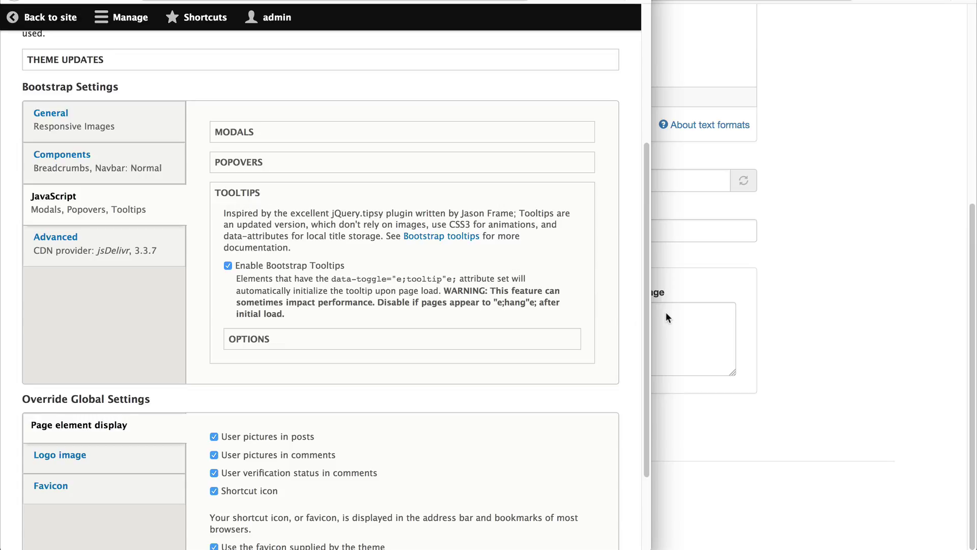
{"action": "left_click", "coordinate": [228, 265]}
{"action": "scroll", "coordinate": [84, 509], "scroll_direction": "down", "scroll_amount": 3}
{"action": "left_click", "coordinate": [82, 480]}
- Check how field descriptions display on the reloaded Create Article form, and view the Forms options in the theme's General settings
{"action": "left_click", "coordinate": [622, 298]}
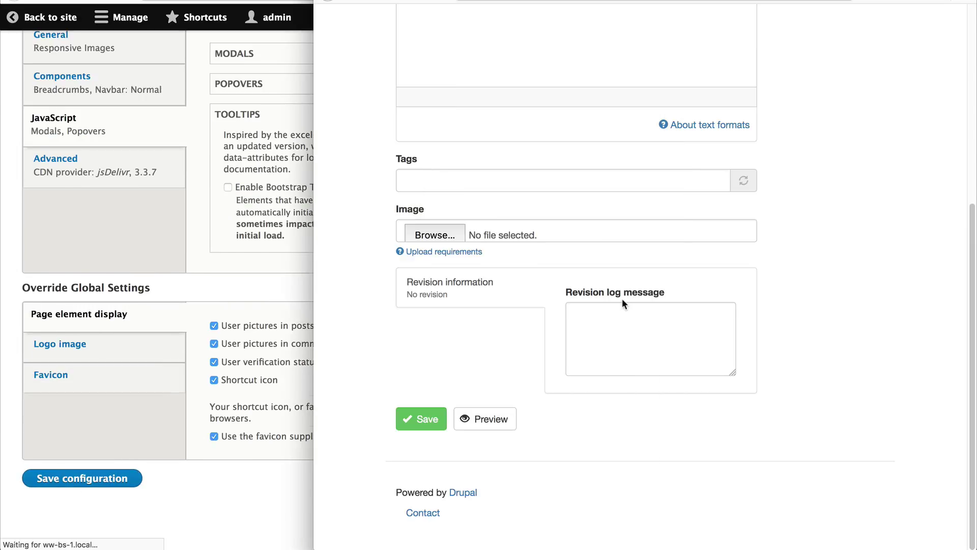
{"action": "left_click", "coordinate": [607, 339]}
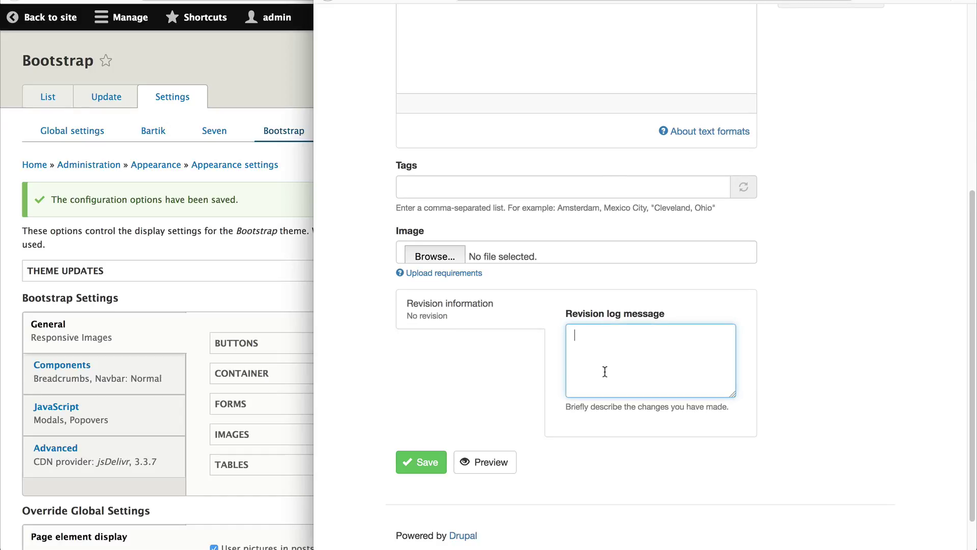
{"action": "scroll", "coordinate": [546, 194], "scroll_direction": "up", "scroll_amount": 2}
{"action": "scroll", "coordinate": [520, 212], "scroll_direction": "down", "scroll_amount": 3}
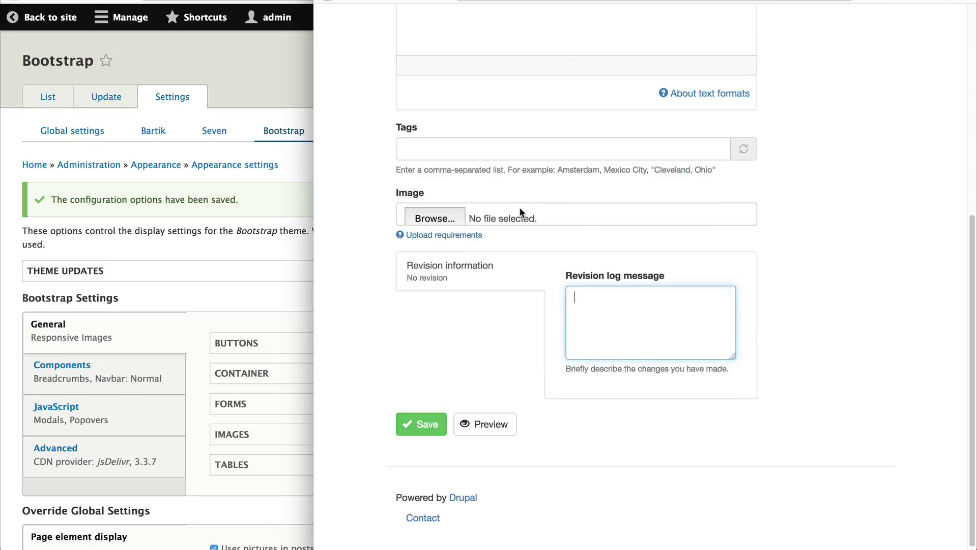
{"action": "left_click", "coordinate": [201, 395]}
{"action": "left_click", "coordinate": [240, 404]}
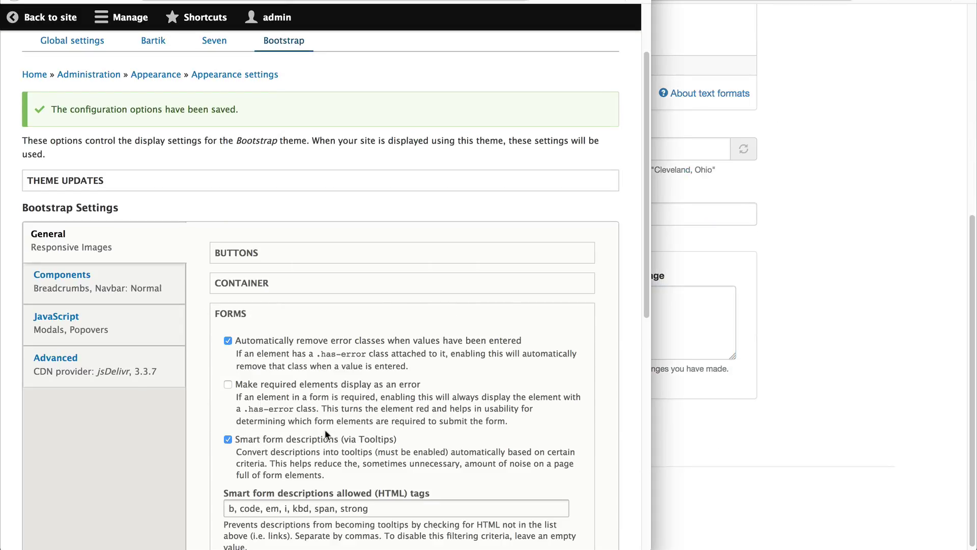
- Enable Bootstrap Tooltips again in the theme's JavaScript settings and save the configuration
{"action": "left_click", "coordinate": [163, 342]}
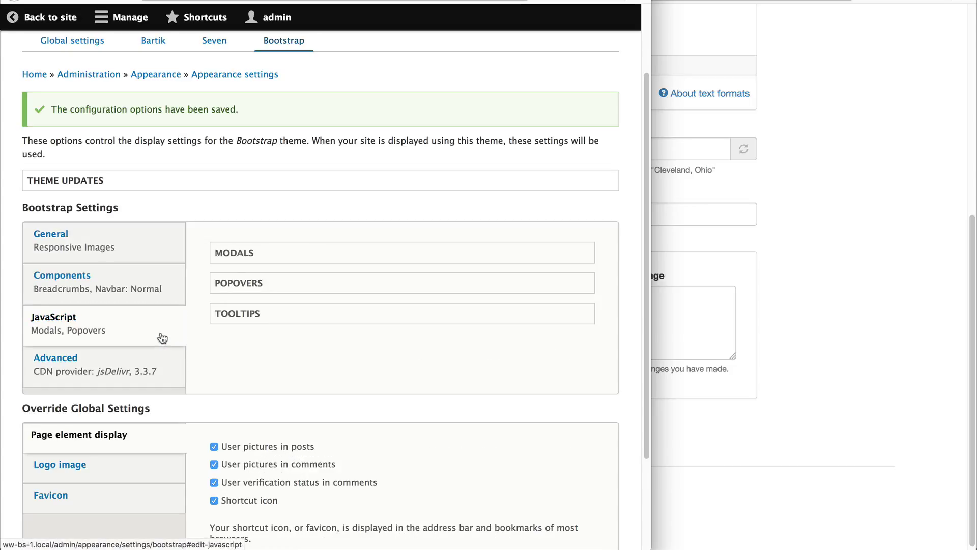
{"action": "scroll", "coordinate": [203, 325], "scroll_direction": "down", "scroll_amount": 1}
{"action": "left_click", "coordinate": [237, 311]}
{"action": "left_click", "coordinate": [271, 379]}
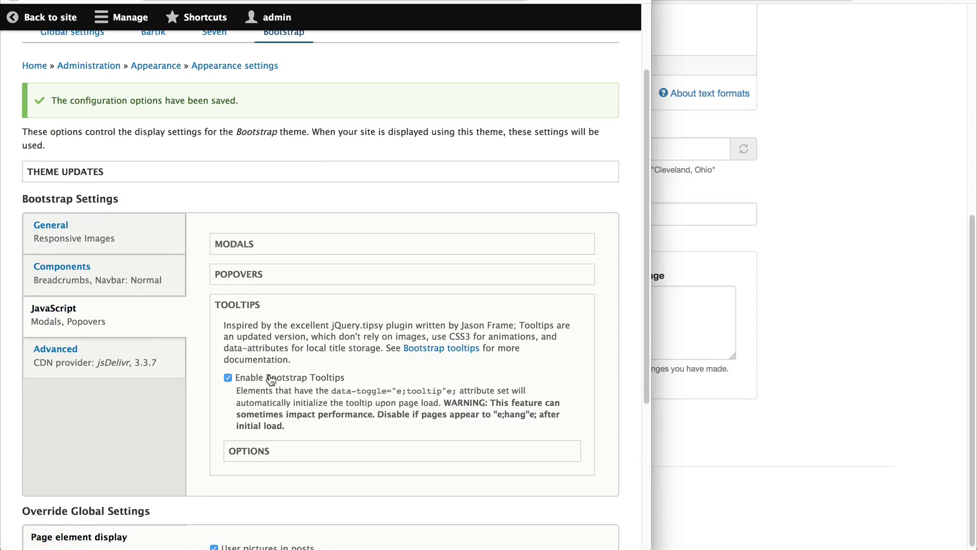
{"action": "scroll", "coordinate": [271, 379], "scroll_direction": "down", "scroll_amount": 5}
{"action": "left_click", "coordinate": [82, 478]}
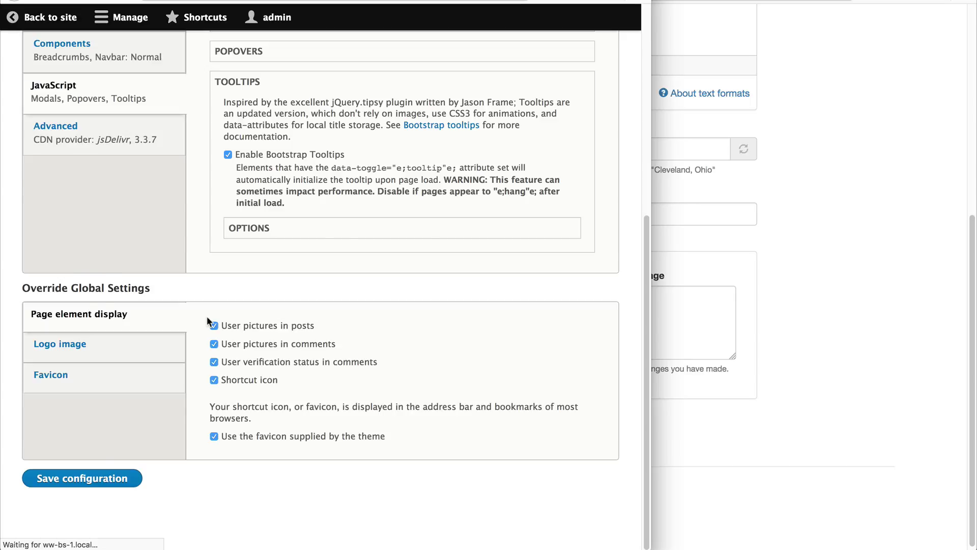
- Review the CDN options in the theme's Advanced settings, including the provider and the selectable Bootstrap versions
{"action": "left_click", "coordinate": [163, 462]}
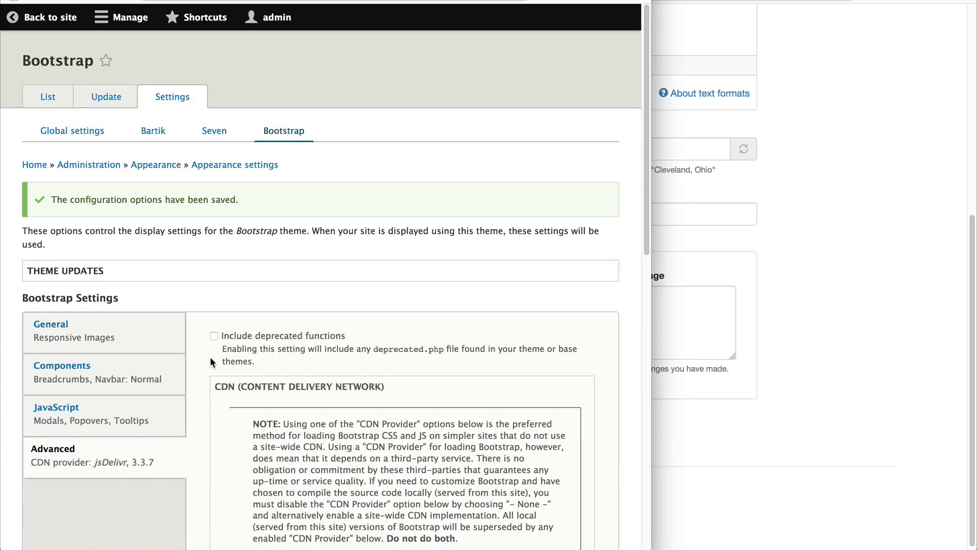
{"action": "scroll", "coordinate": [210, 356], "scroll_direction": "down", "scroll_amount": 5}
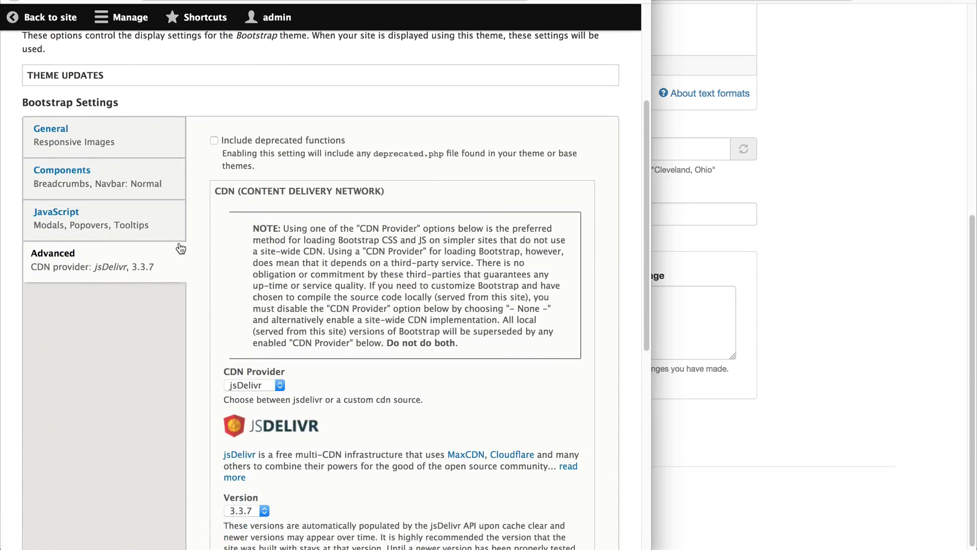
{"action": "scroll", "coordinate": [202, 168], "scroll_direction": "down", "scroll_amount": 2}
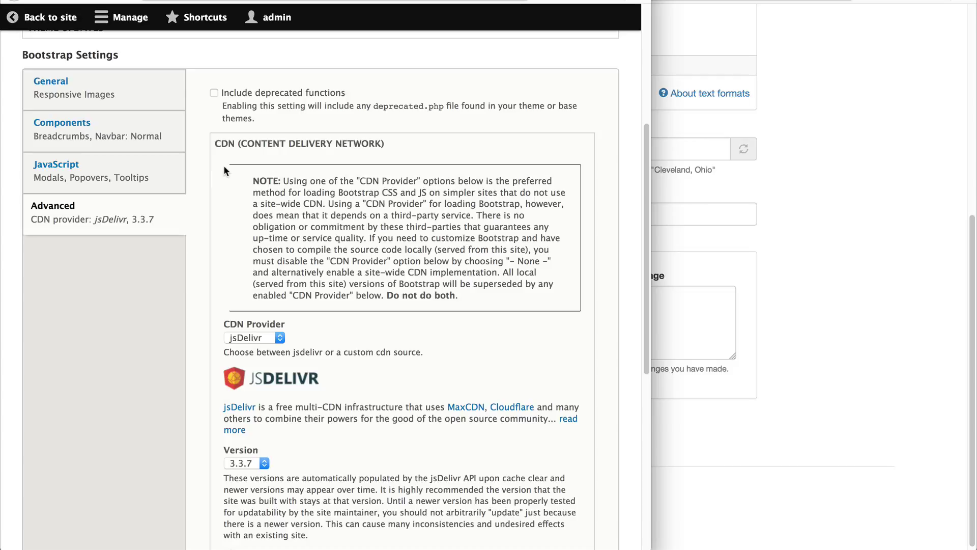
{"action": "scroll", "coordinate": [228, 173], "scroll_direction": "down", "scroll_amount": 3}
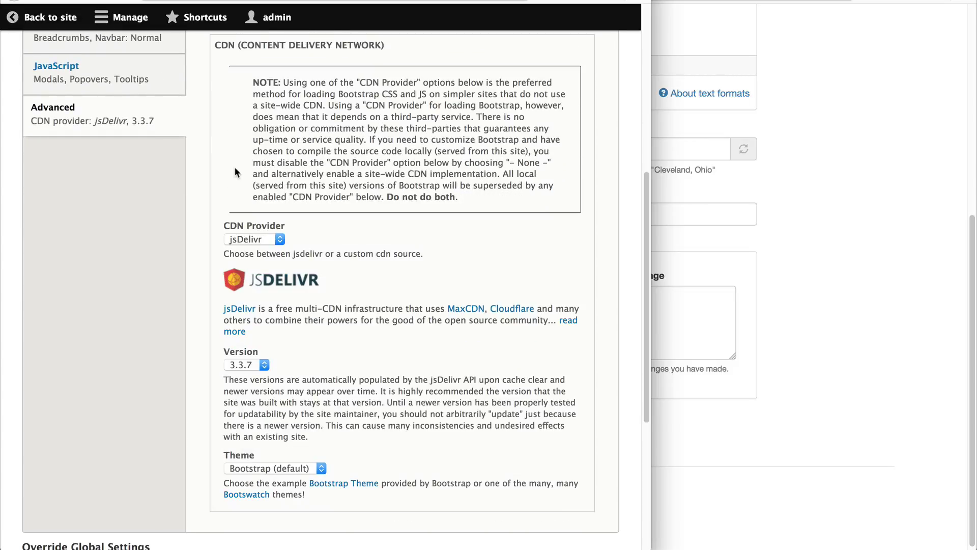
{"action": "scroll", "coordinate": [235, 168], "scroll_direction": "down", "scroll_amount": 1}
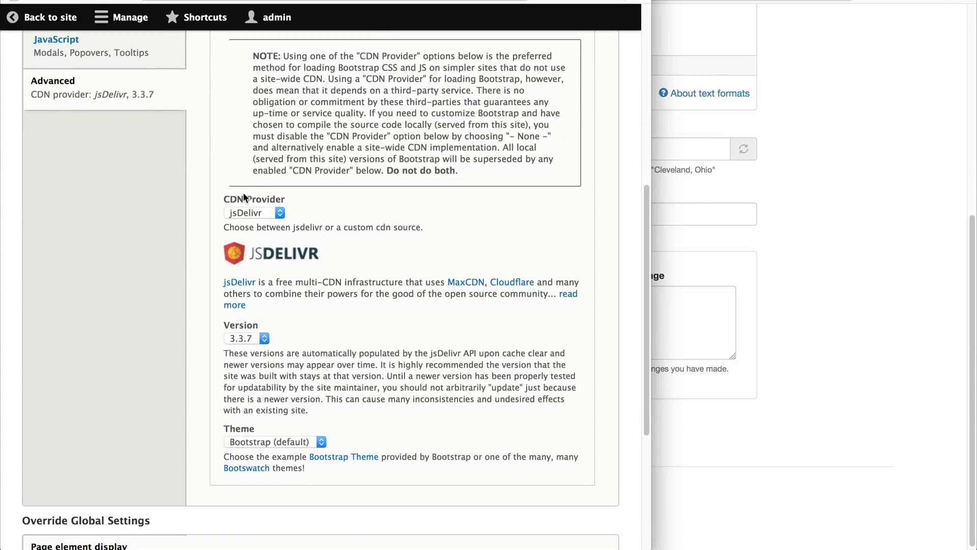
{"action": "left_click", "coordinate": [256, 339]}
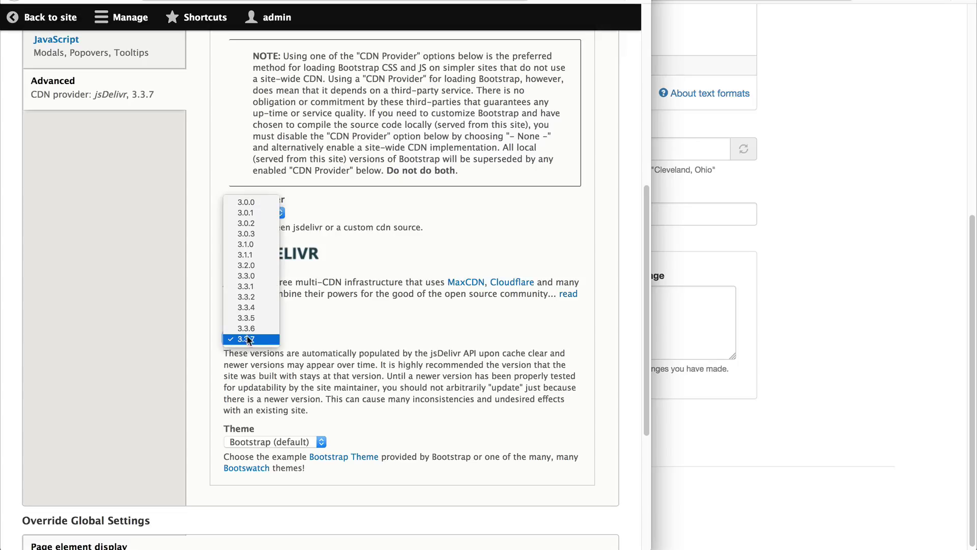
{"action": "left_click", "coordinate": [300, 337]}
{"action": "scroll", "coordinate": [316, 325], "scroll_direction": "down", "scroll_amount": 3}
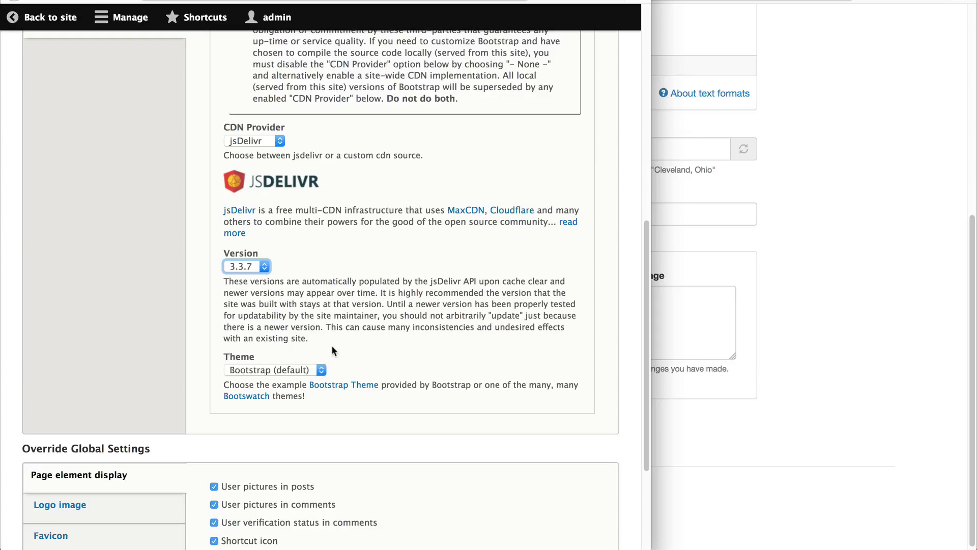
- Inspect the theme choices offered for the jsDelivr CDN, keeping Bootstrap (default) selected
{"action": "left_click", "coordinate": [302, 366]}
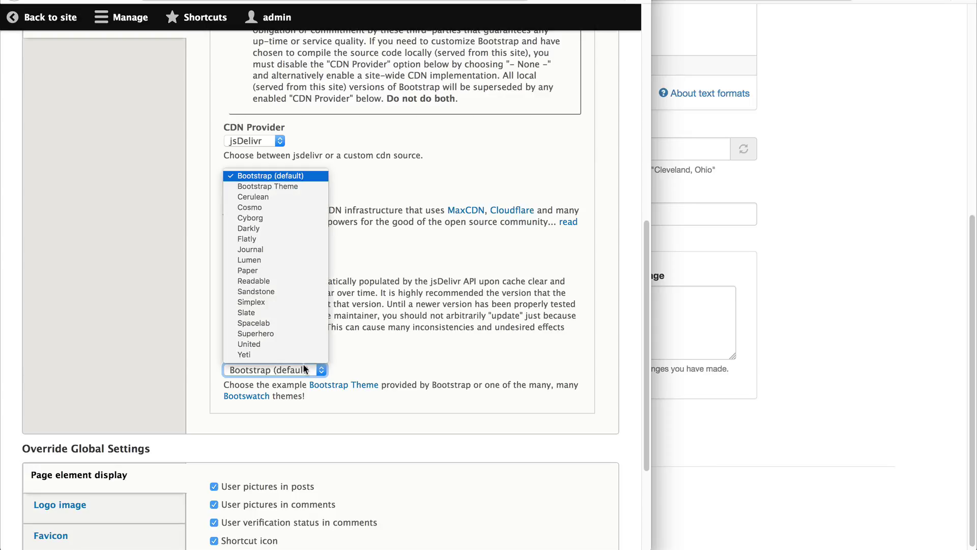
{"action": "left_click", "coordinate": [355, 363]}
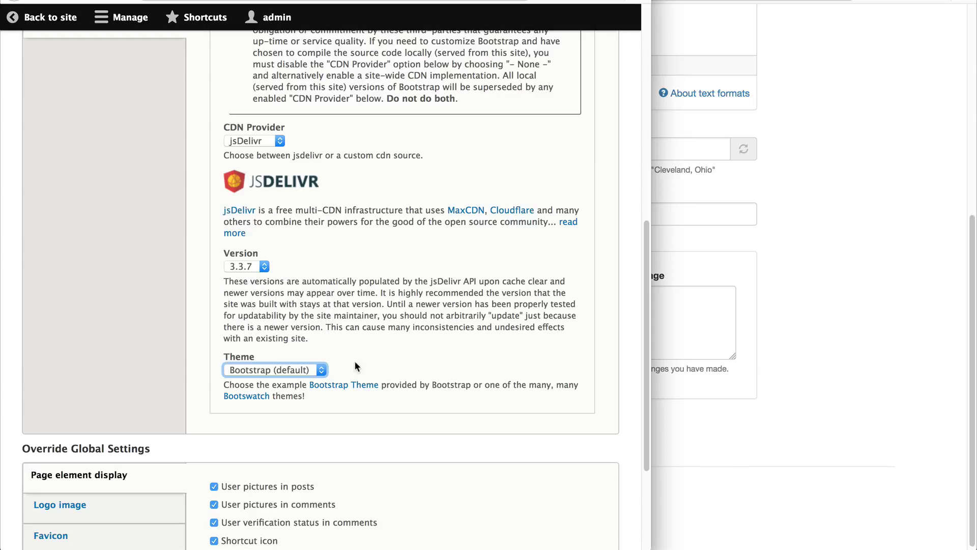
{"action": "left_click", "coordinate": [310, 362]}
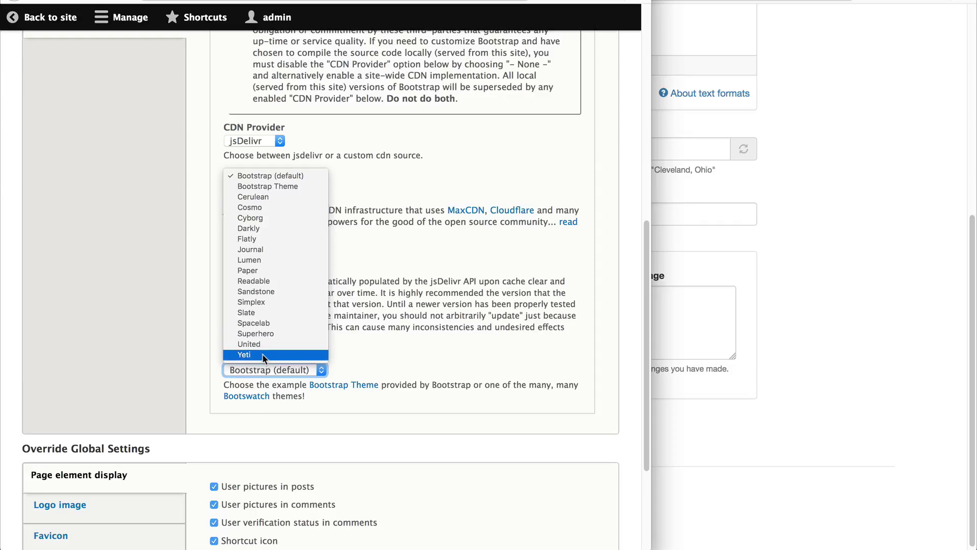
{"action": "left_click", "coordinate": [394, 335]}
- Open the linked Bootswatch site for v3.3.7 and browse its theme previews, such as Slate and Superhero
{"action": "left_click", "coordinate": [247, 399]}
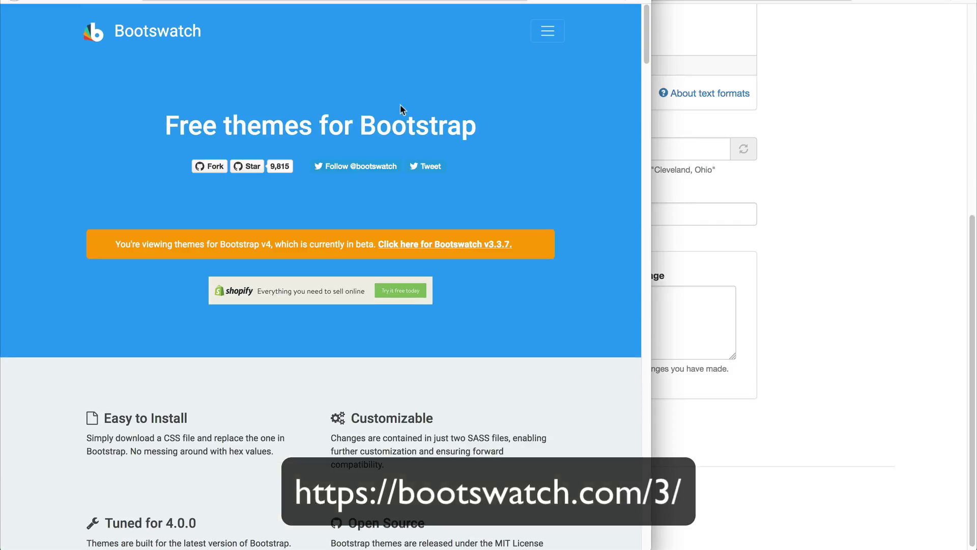
{"action": "left_click", "coordinate": [384, 245]}
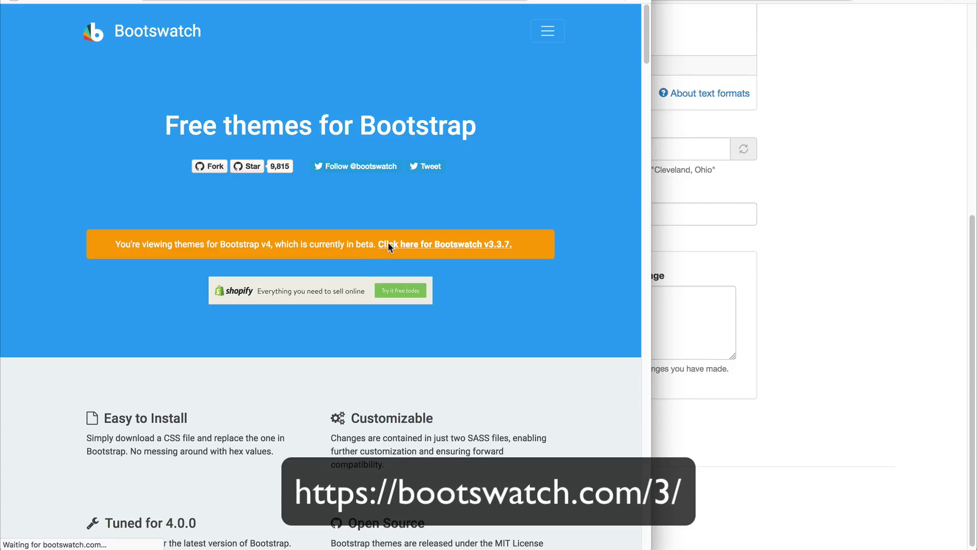
{"action": "scroll", "coordinate": [390, 279], "scroll_direction": "down", "scroll_amount": 5}
{"action": "scroll", "coordinate": [390, 278], "scroll_direction": "down", "scroll_amount": 15}
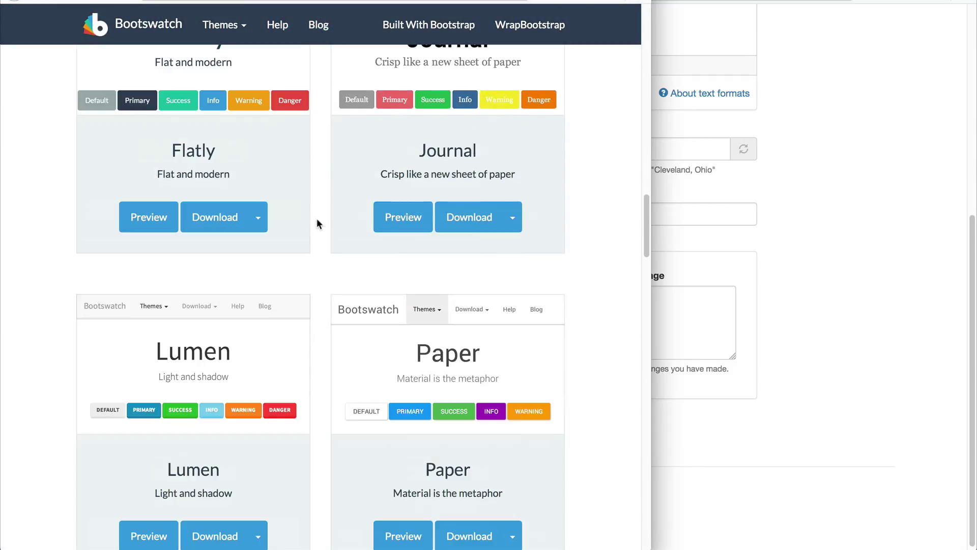
{"action": "scroll", "coordinate": [331, 242], "scroll_direction": "down", "scroll_amount": 4}
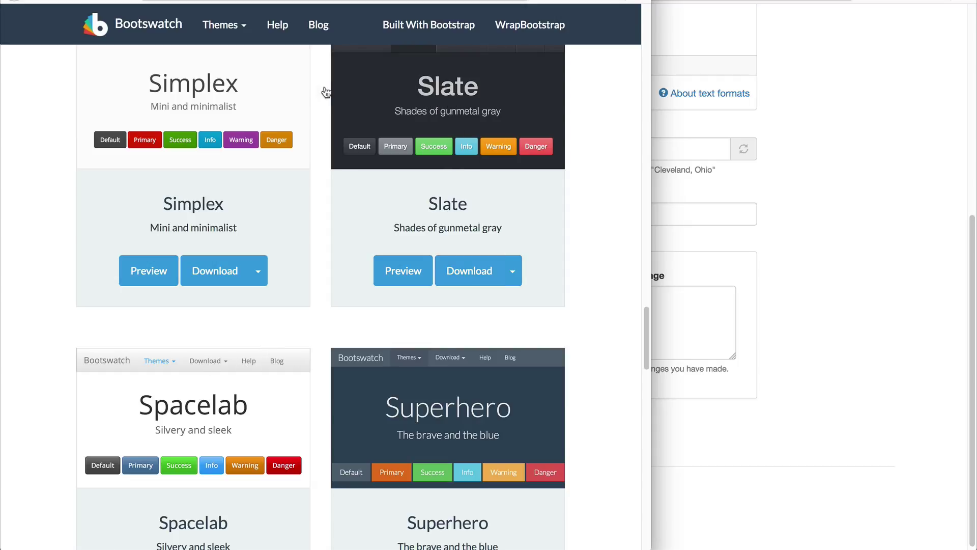
{"action": "scroll", "coordinate": [395, 105], "scroll_direction": "down", "scroll_amount": 2}
{"action": "scroll", "coordinate": [262, 264], "scroll_direction": "down", "scroll_amount": 12}
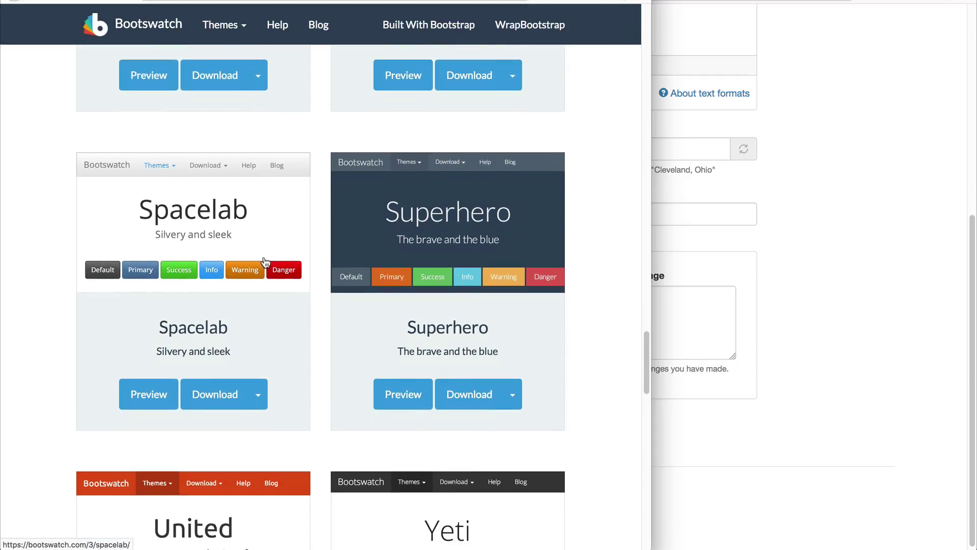
{"action": "scroll", "coordinate": [362, 309], "scroll_direction": "up", "scroll_amount": 15}
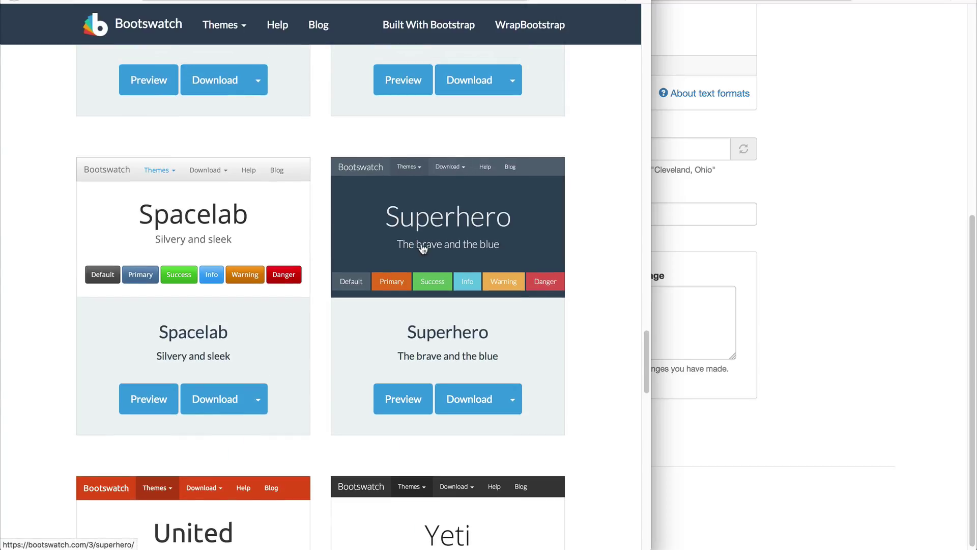
{"action": "scroll", "coordinate": [420, 249], "scroll_direction": "down", "scroll_amount": 1}
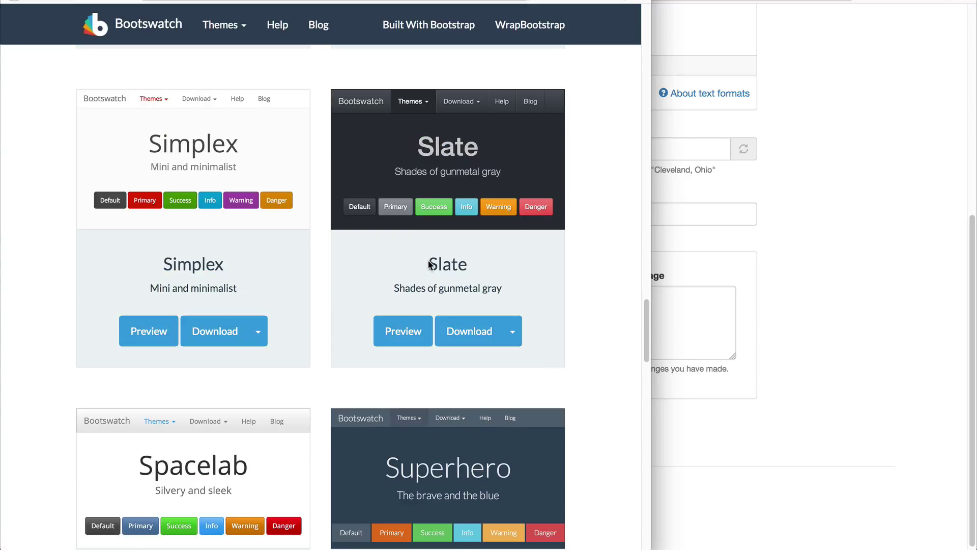
{"action": "left_click_drag", "start_coordinate": [420, 262], "coordinate": [484, 261]}
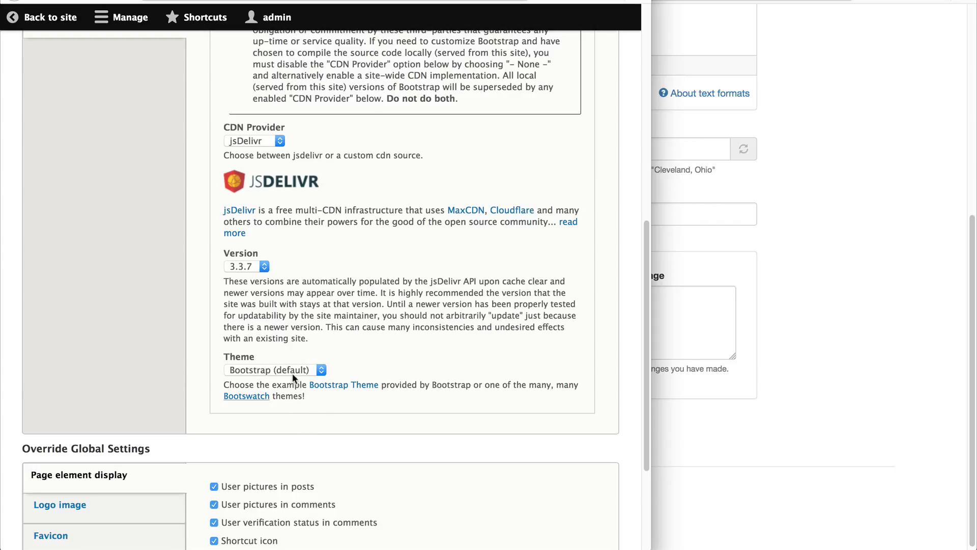
- Set the jsDelivr CDN theme to Slate, save the configuration and check the restyled Create Article page
{"action": "left_click", "coordinate": [292, 373]}
{"action": "left_click", "coordinate": [265, 312]}
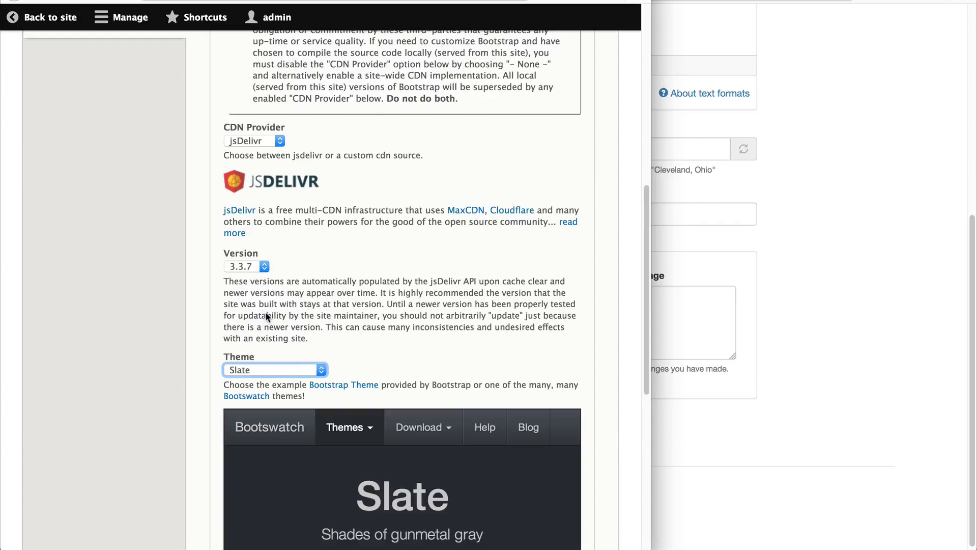
{"action": "scroll", "coordinate": [268, 316], "scroll_direction": "down", "scroll_amount": 5}
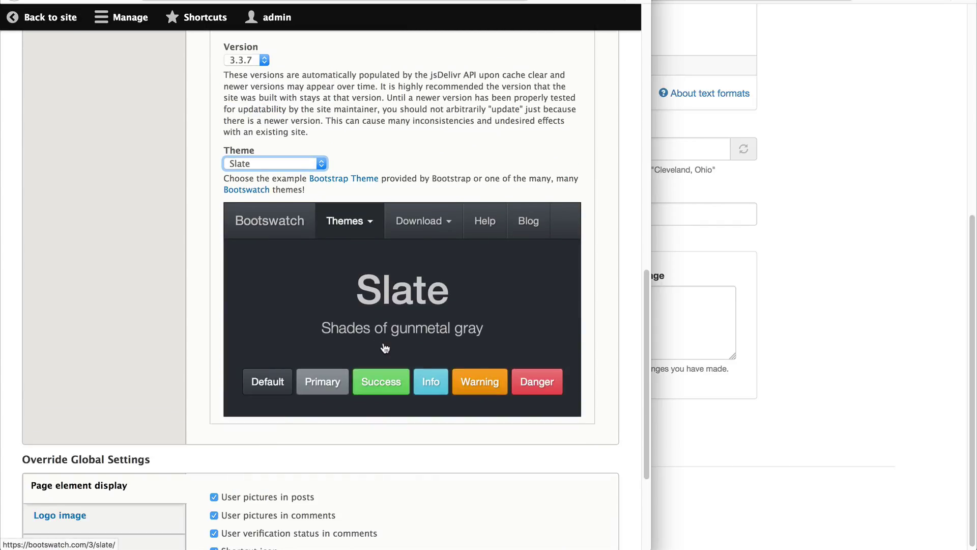
{"action": "scroll", "coordinate": [264, 288], "scroll_direction": "down", "scroll_amount": 1}
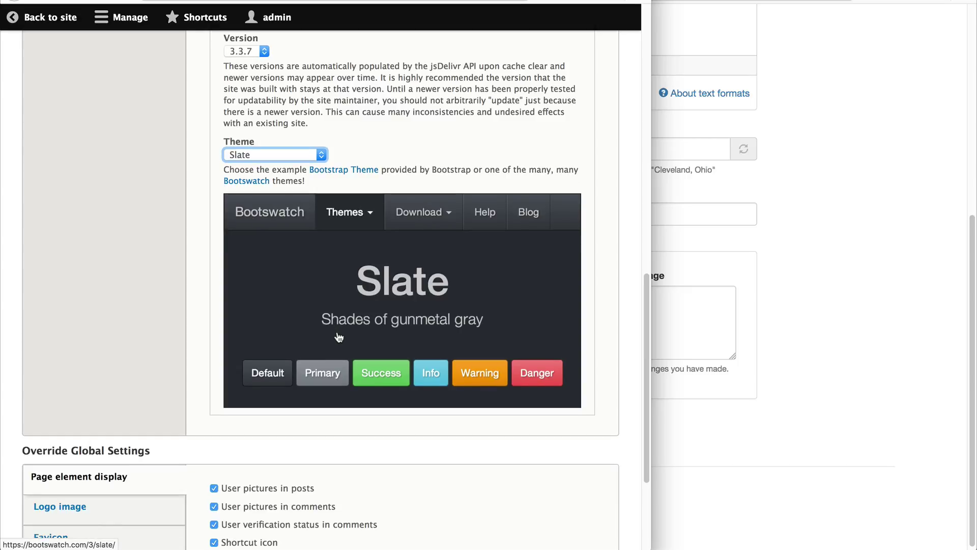
{"action": "scroll", "coordinate": [338, 325], "scroll_direction": "down", "scroll_amount": 4}
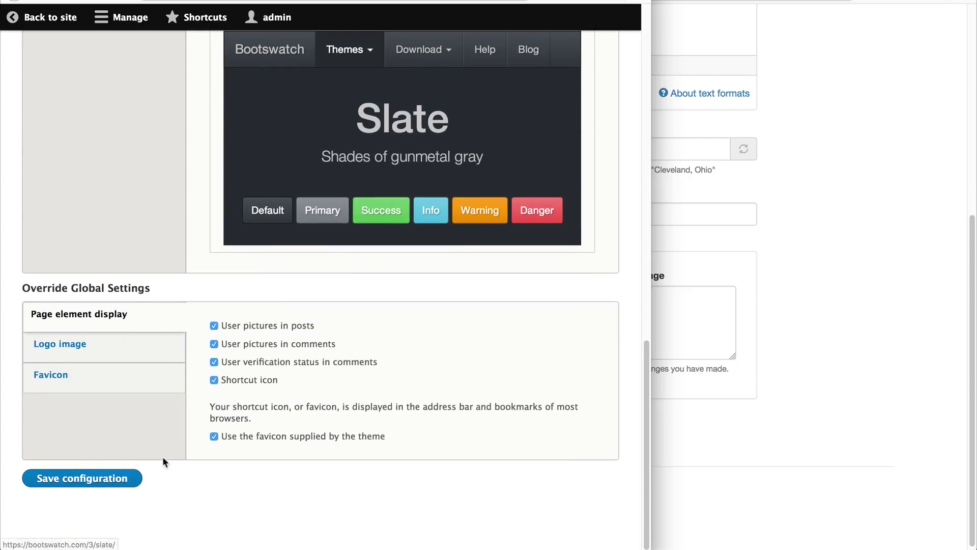
{"action": "left_click", "coordinate": [127, 476]}
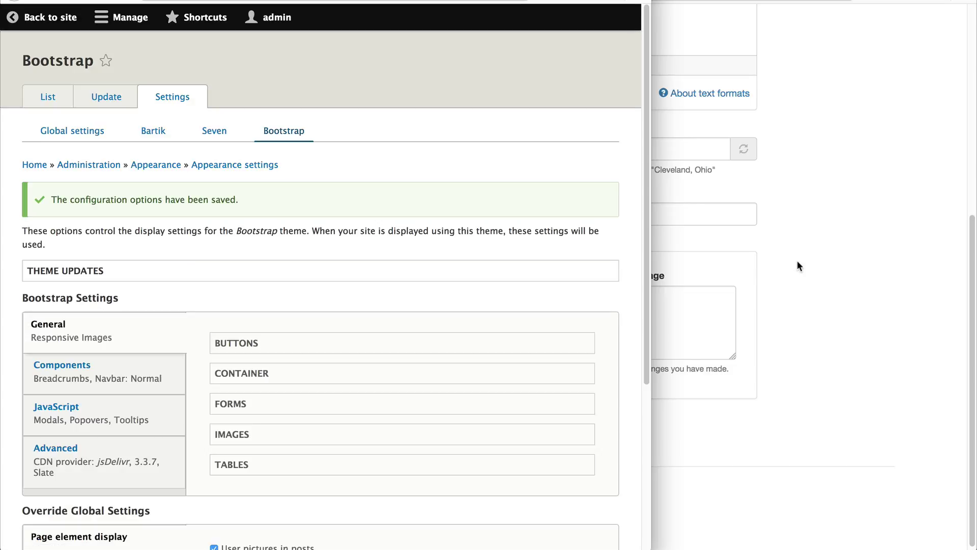
{"action": "left_click", "coordinate": [797, 261]}
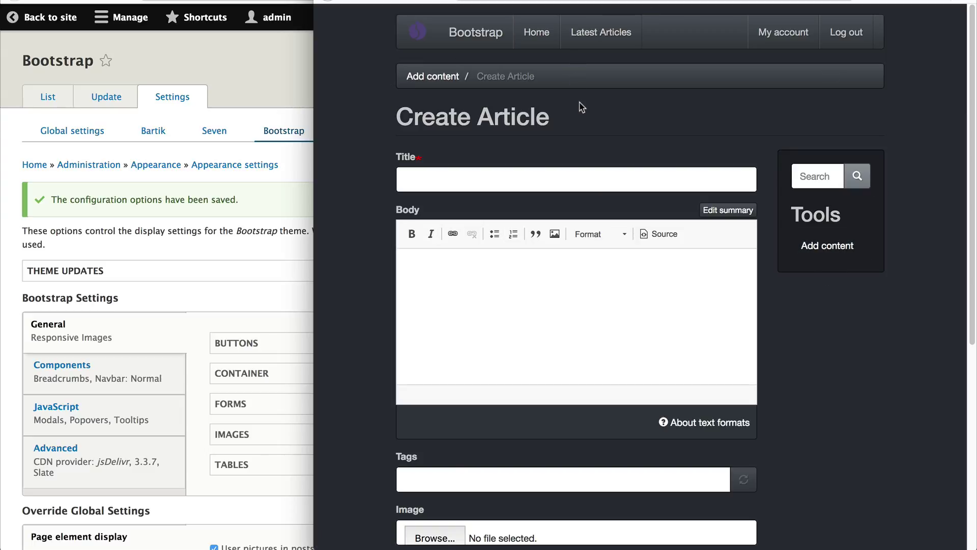
- Return to the Bootstrap theme settings and review the General image options and the JavaScript setting groups
{"action": "left_click", "coordinate": [236, 300]}
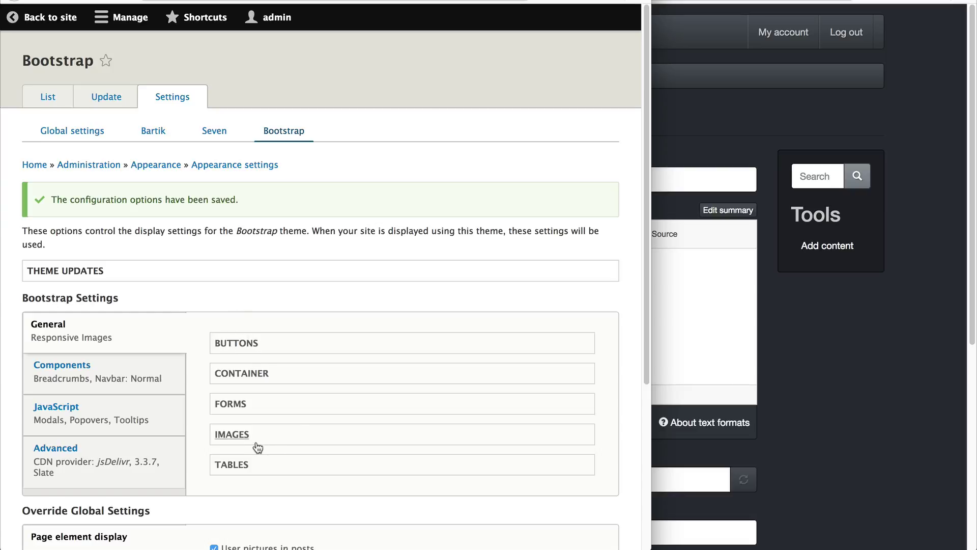
{"action": "left_click", "coordinate": [270, 436]}
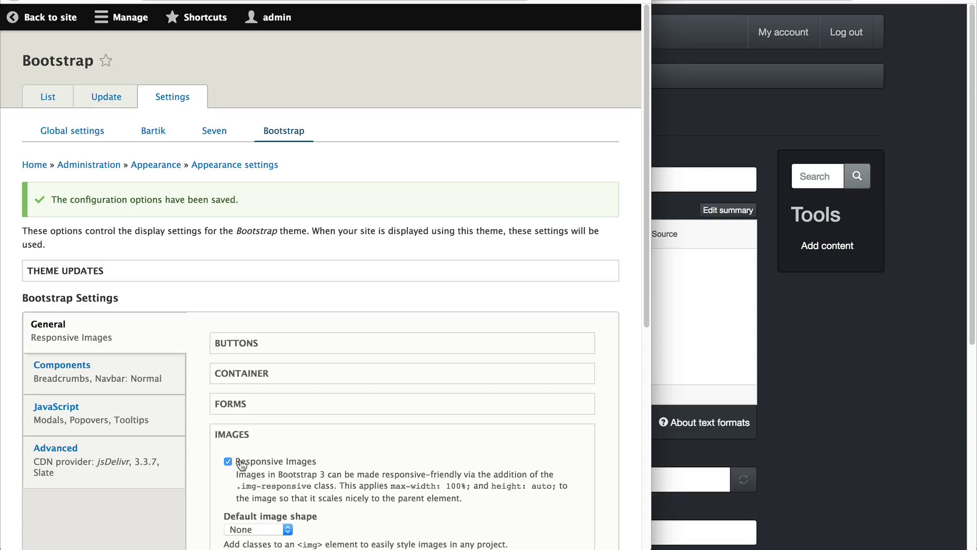
{"action": "left_click", "coordinate": [520, 441]}
{"action": "left_click", "coordinate": [145, 417]}
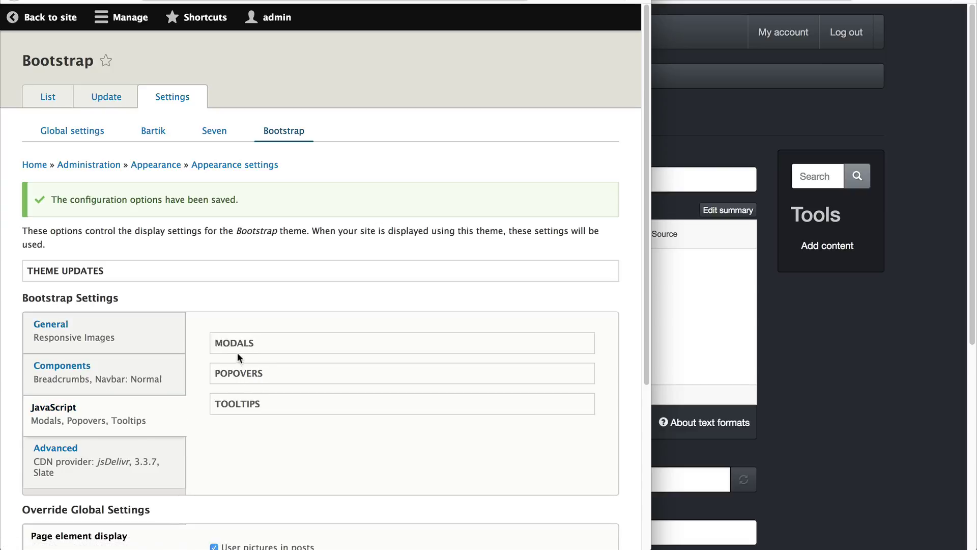